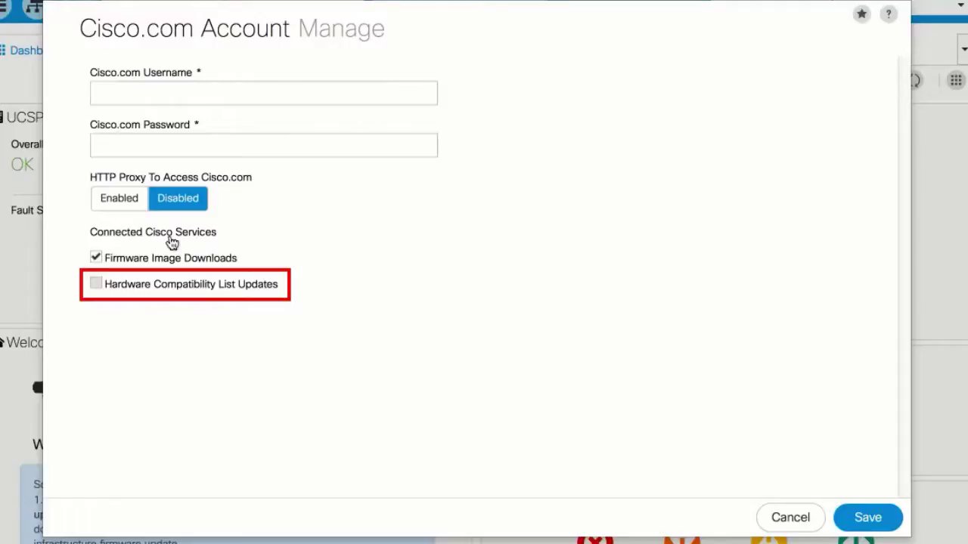
Step: Enable Hardware Compatibility List Updates for the Cisco.com account and save the account settings
{"action": "left_click", "coordinate": [96, 285]}
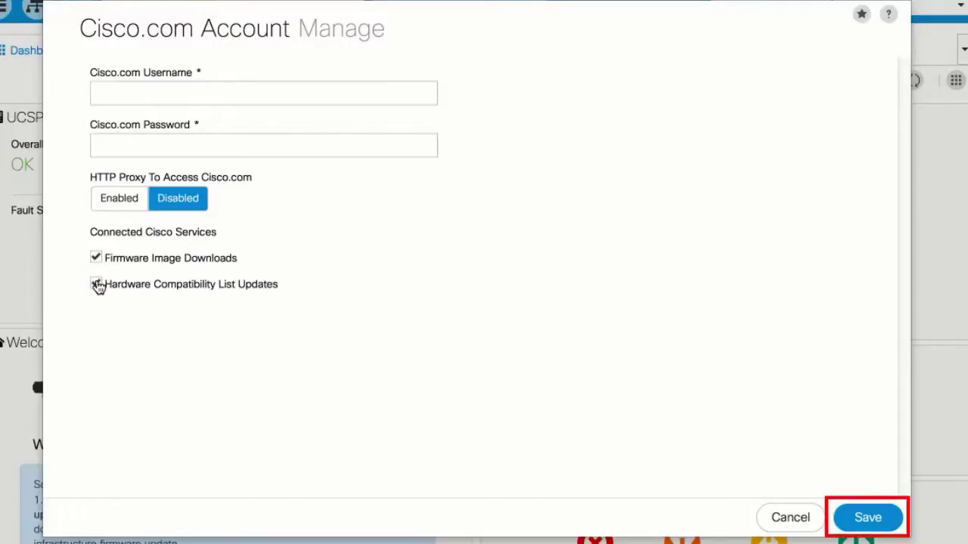
{"action": "left_click", "coordinate": [868, 518]}
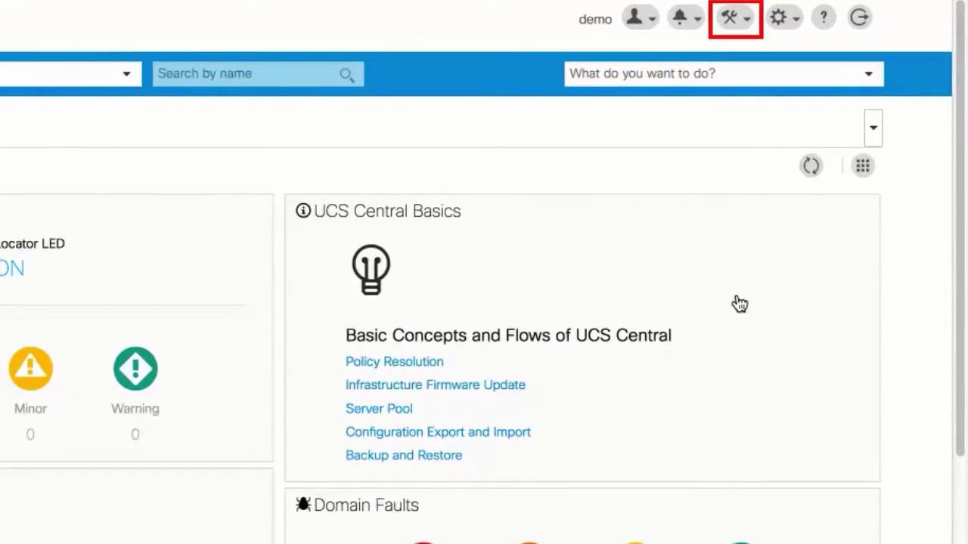
Step: Schedule periodic Hardware Compatibility List syncs from Cisco.com with a Daily frequency
{"action": "left_click", "coordinate": [734, 20]}
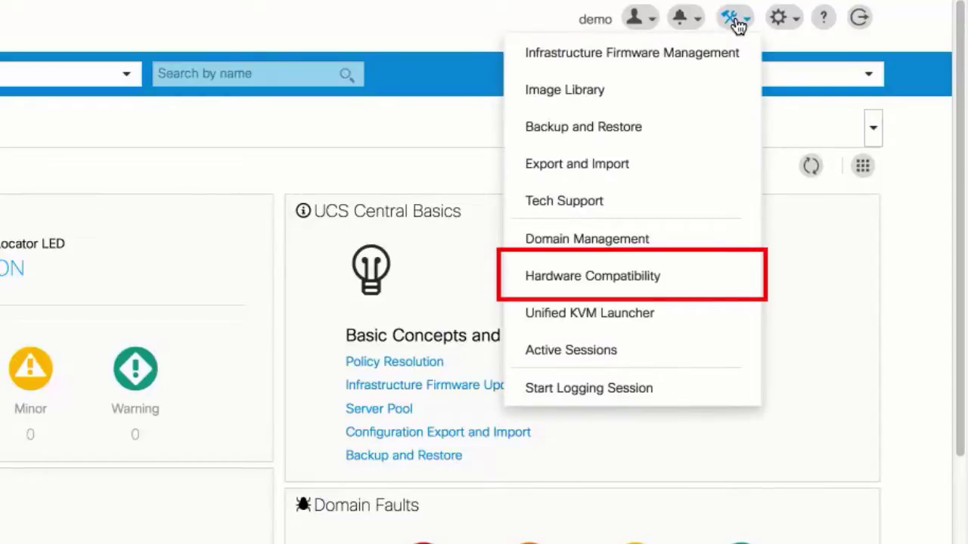
{"action": "left_click", "coordinate": [634, 278]}
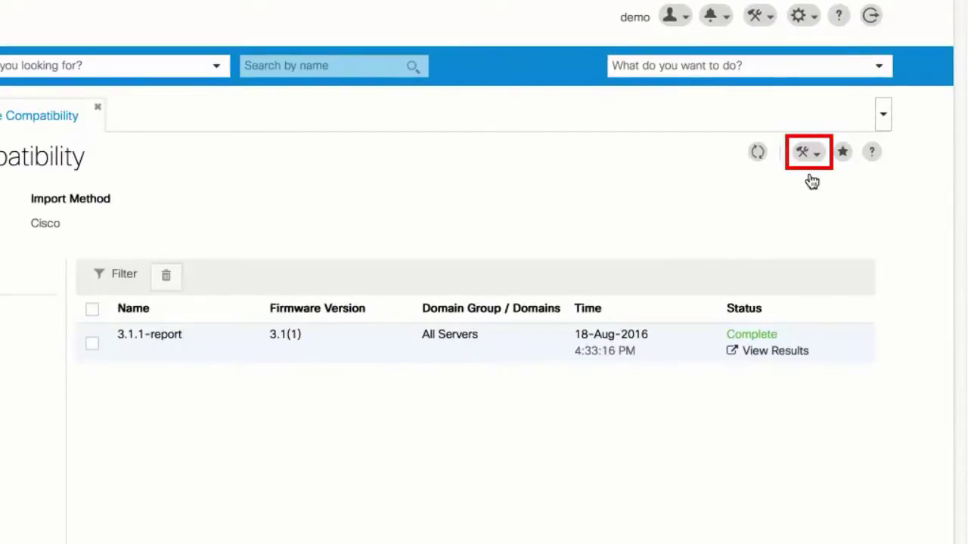
{"action": "left_click", "coordinate": [807, 155]}
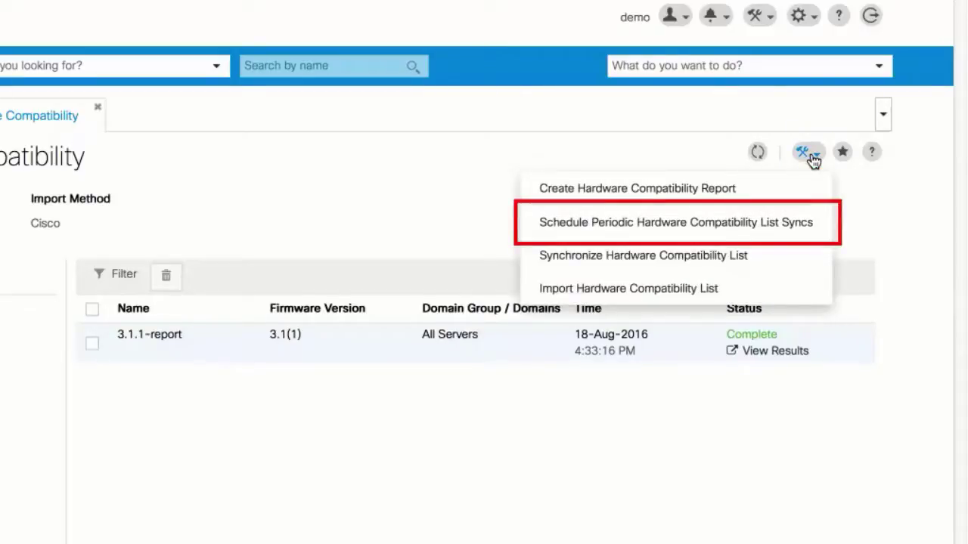
{"action": "left_click", "coordinate": [717, 224]}
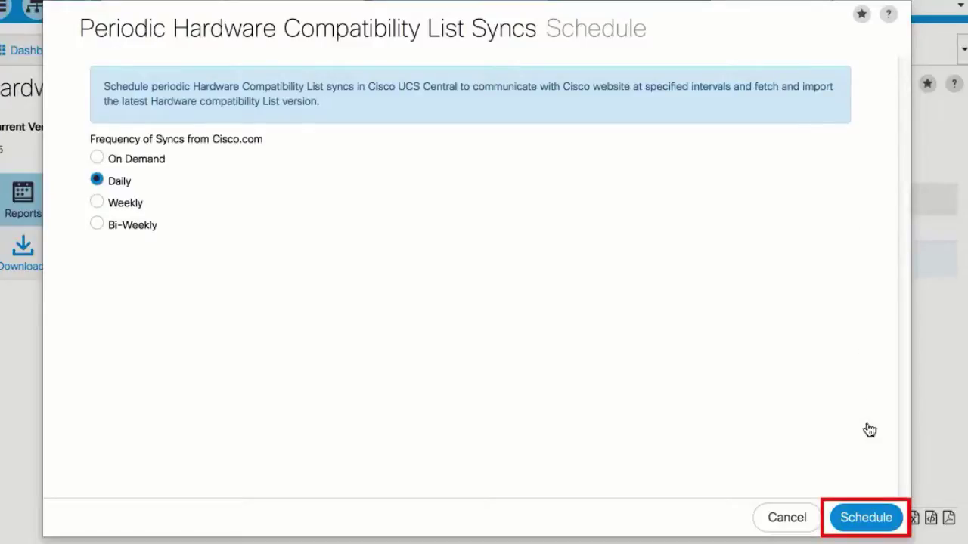
{"action": "left_click", "coordinate": [869, 520]}
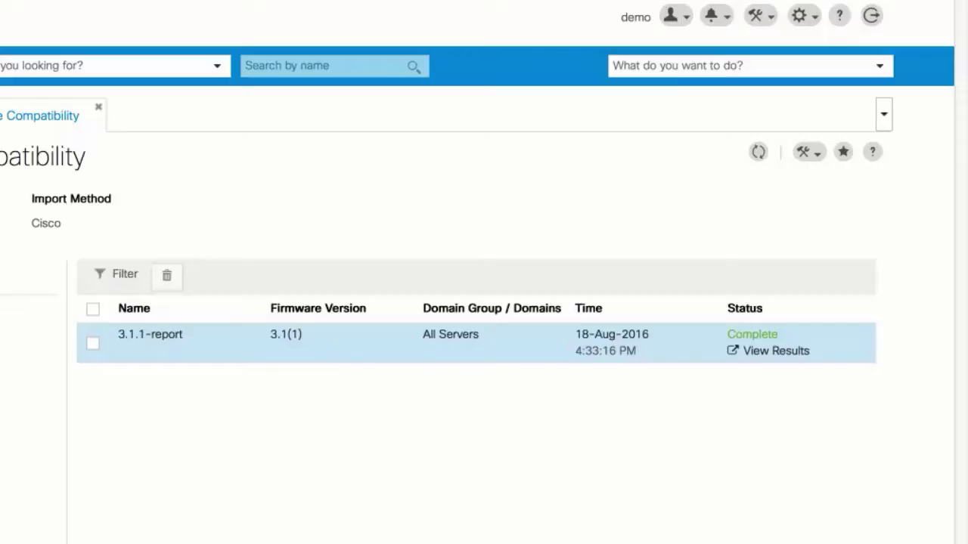
Step: Synchronize the Hardware Compatibility List on demand, and open the manual Hardware Compatibility List import
{"action": "left_click", "coordinate": [808, 154]}
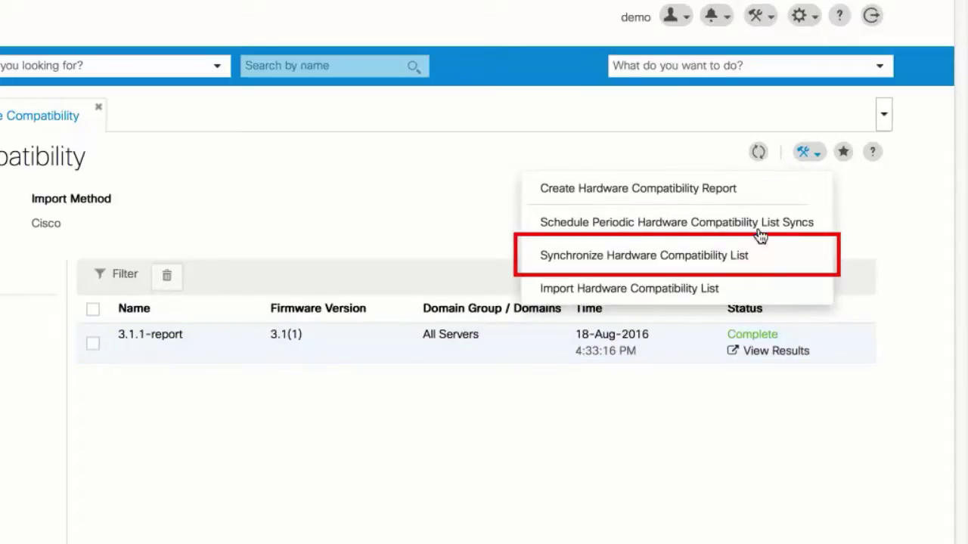
{"action": "left_click", "coordinate": [760, 261]}
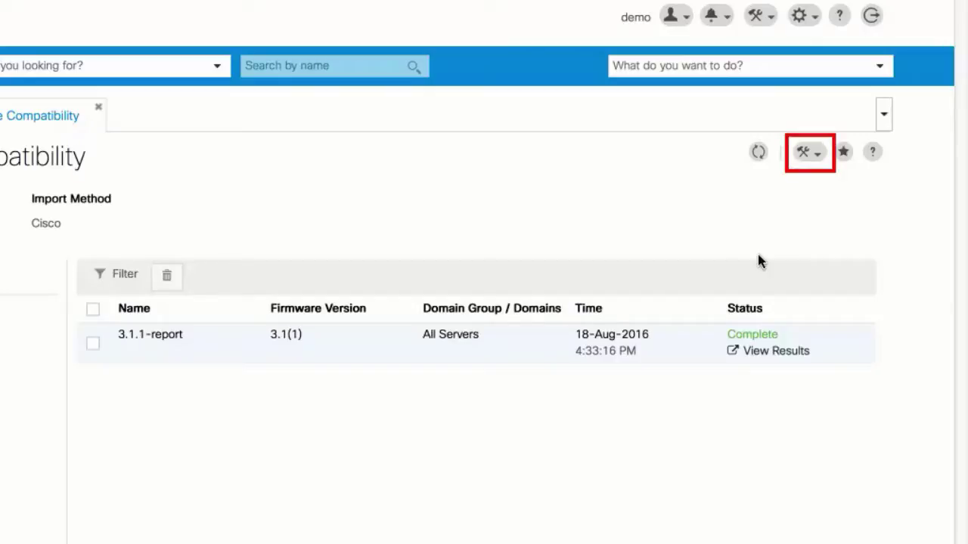
{"action": "left_click", "coordinate": [808, 154]}
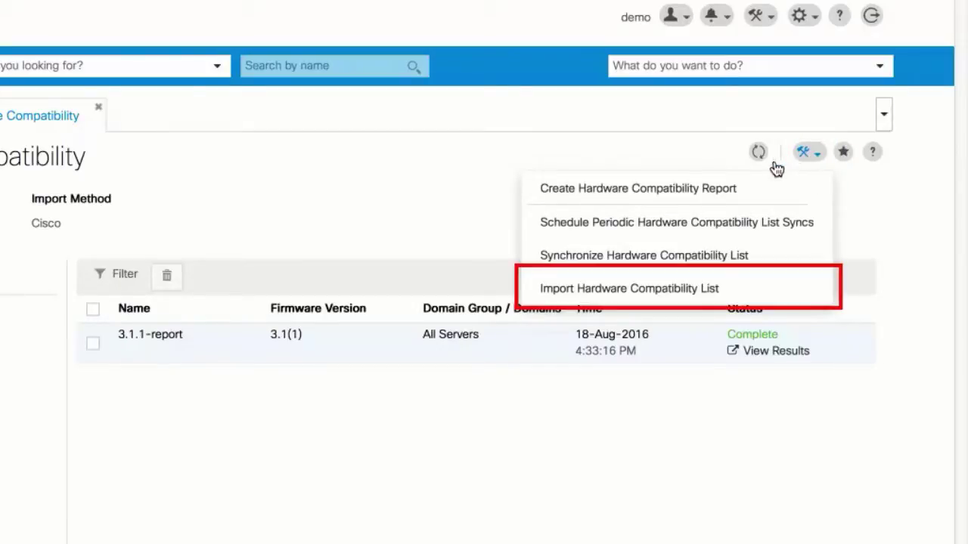
{"action": "left_click", "coordinate": [737, 294]}
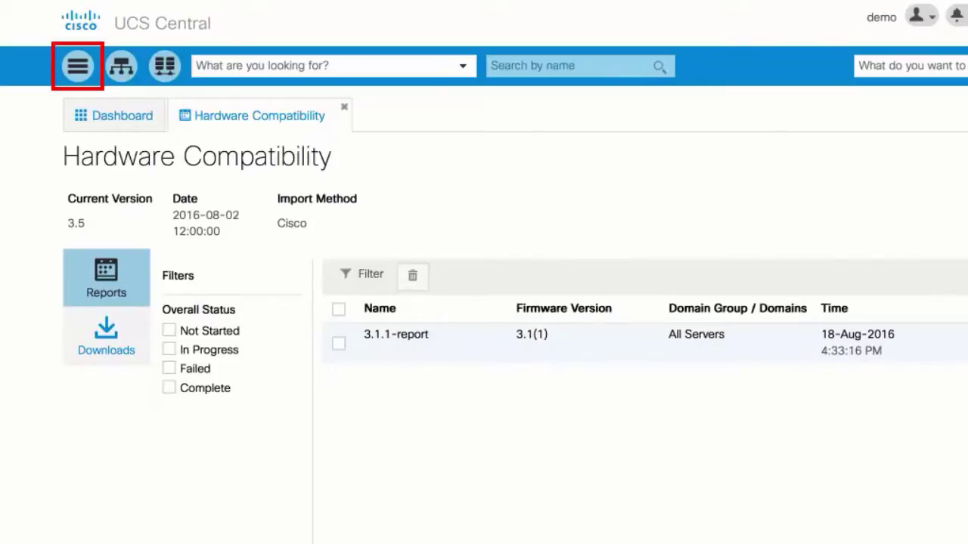
{"action": "left_click", "coordinate": [79, 69]}
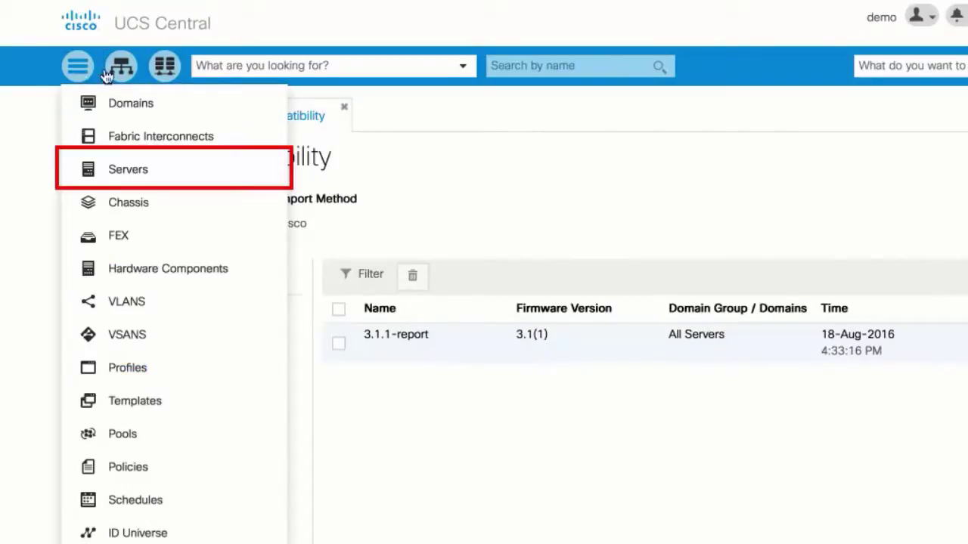
{"action": "left_click", "coordinate": [165, 175]}
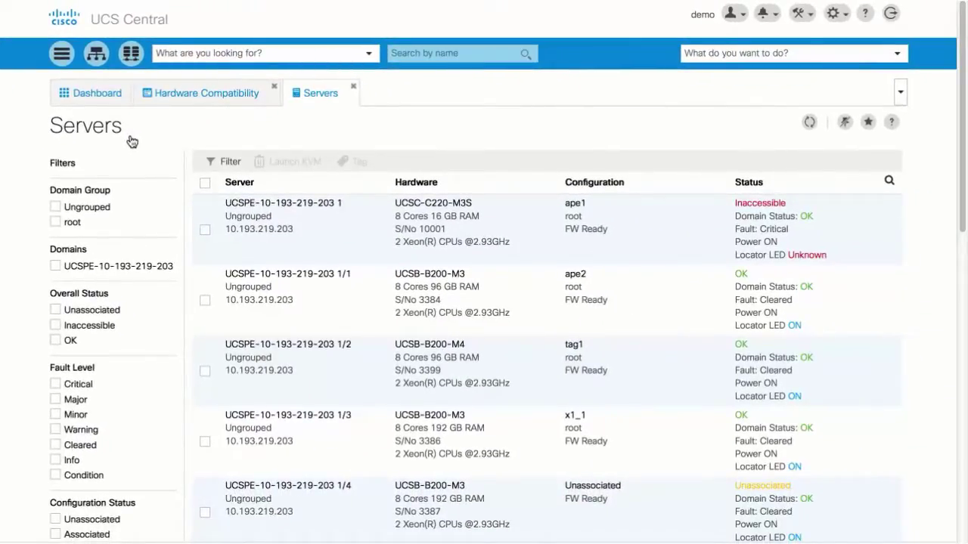
{"action": "double_click", "coordinate": [337, 371]}
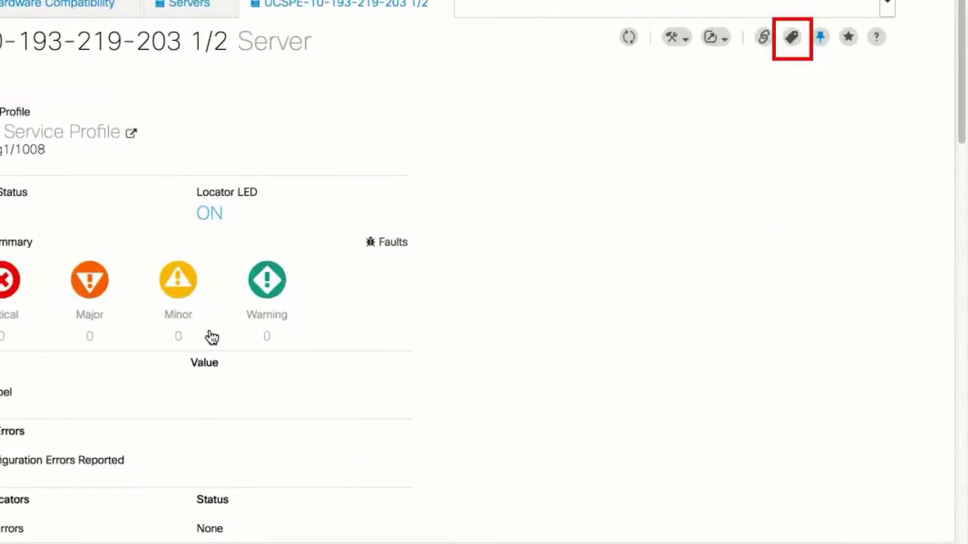
Step: Add an Operating System for HCR tag with vendor CentOS and version CentOS 6.7 to the server, and open its adapters
{"action": "left_click", "coordinate": [793, 41]}
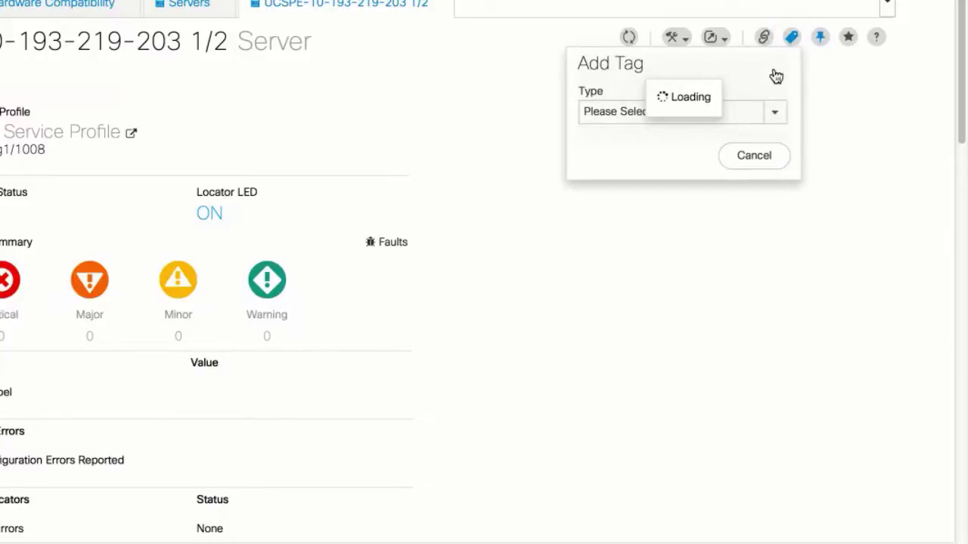
{"action": "left_click", "coordinate": [775, 113]}
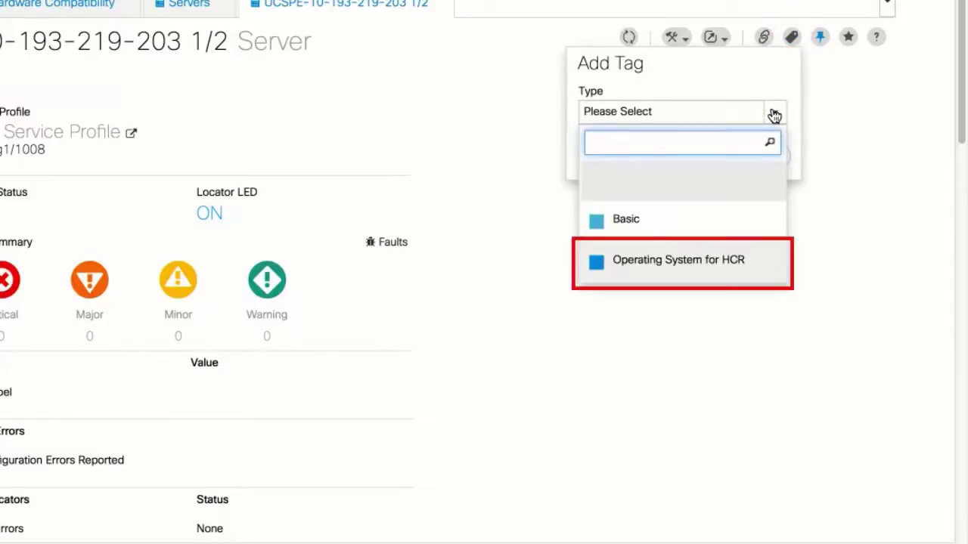
{"action": "left_click", "coordinate": [676, 265]}
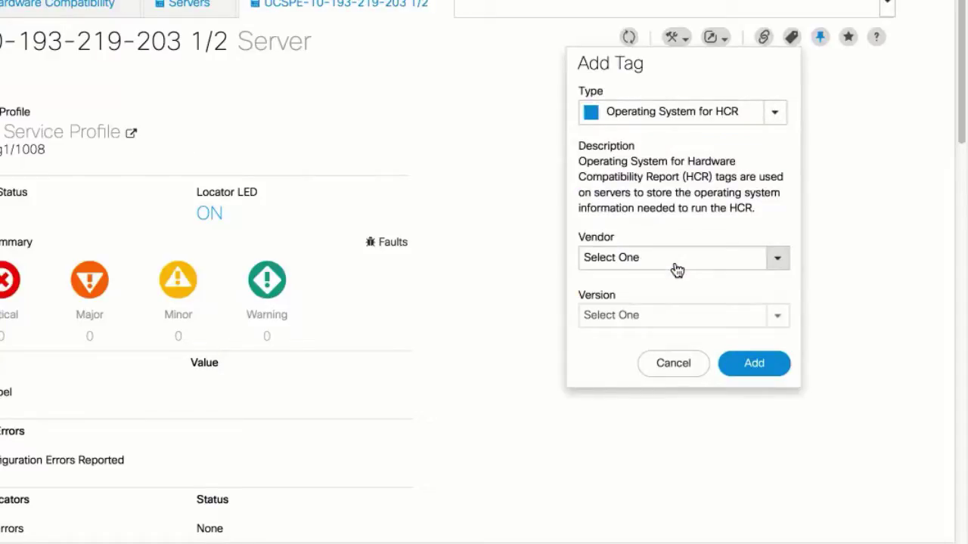
{"action": "left_click", "coordinate": [776, 261]}
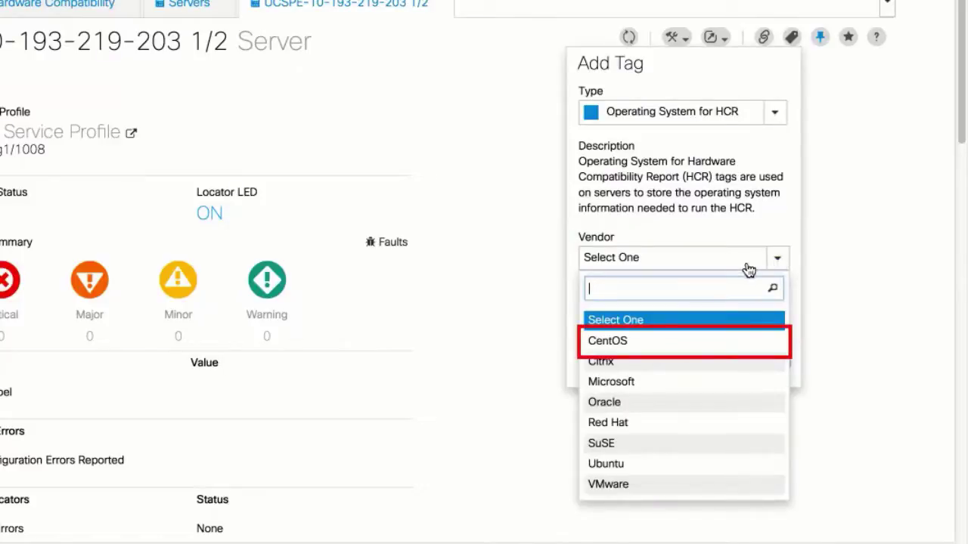
{"action": "left_click", "coordinate": [680, 345]}
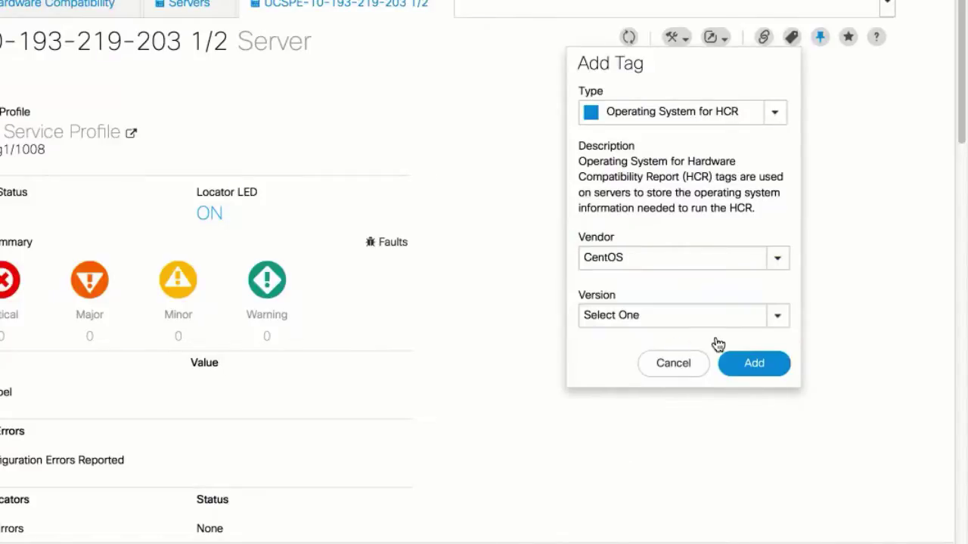
{"action": "left_click", "coordinate": [781, 321]}
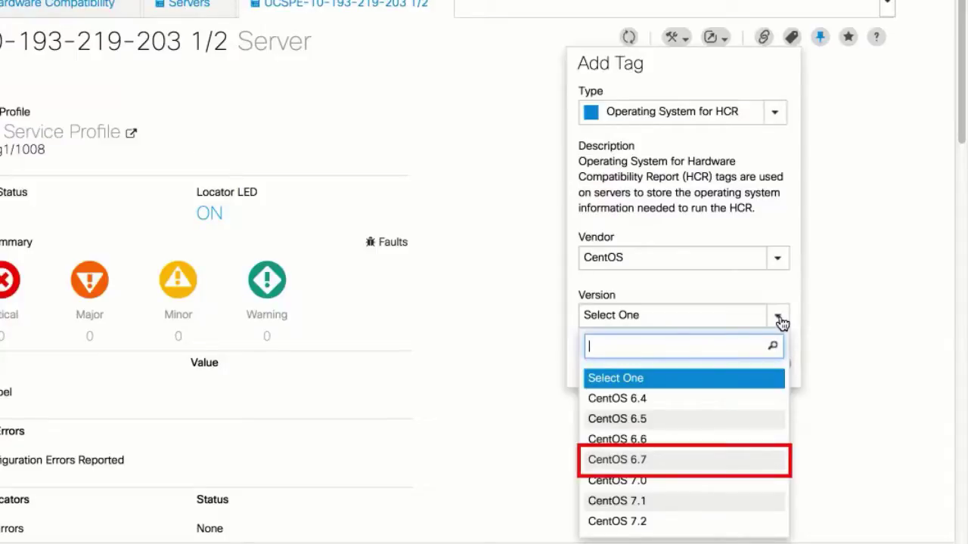
{"action": "left_click", "coordinate": [700, 459]}
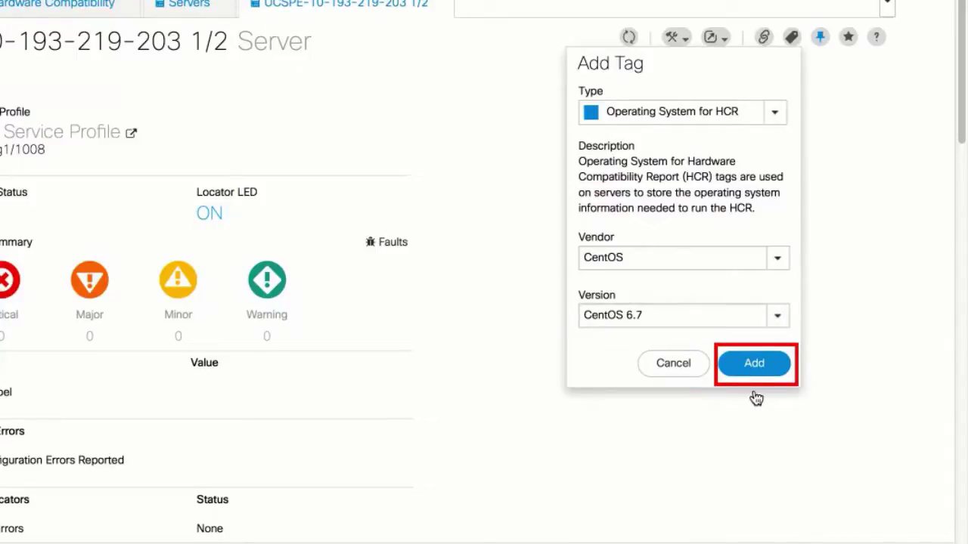
{"action": "left_click", "coordinate": [753, 363]}
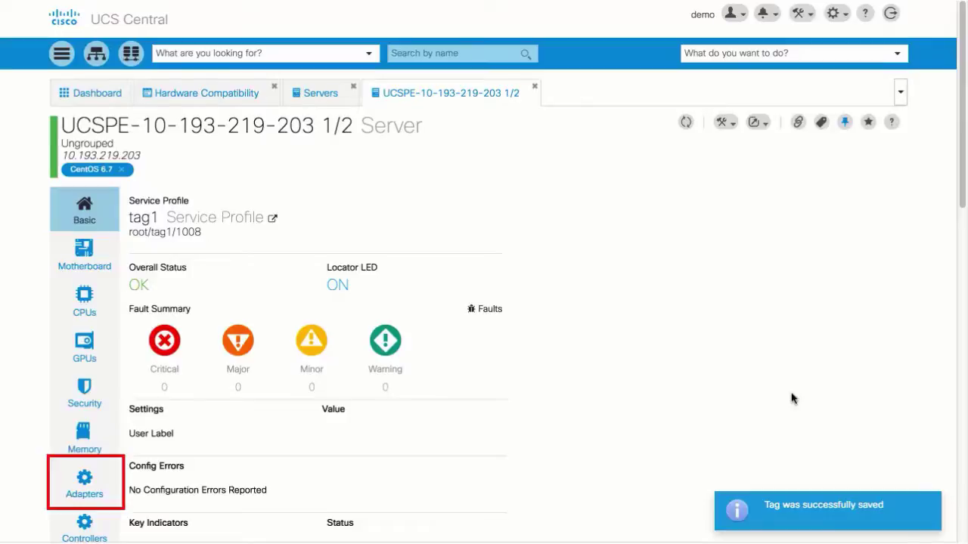
{"action": "left_click", "coordinate": [84, 475]}
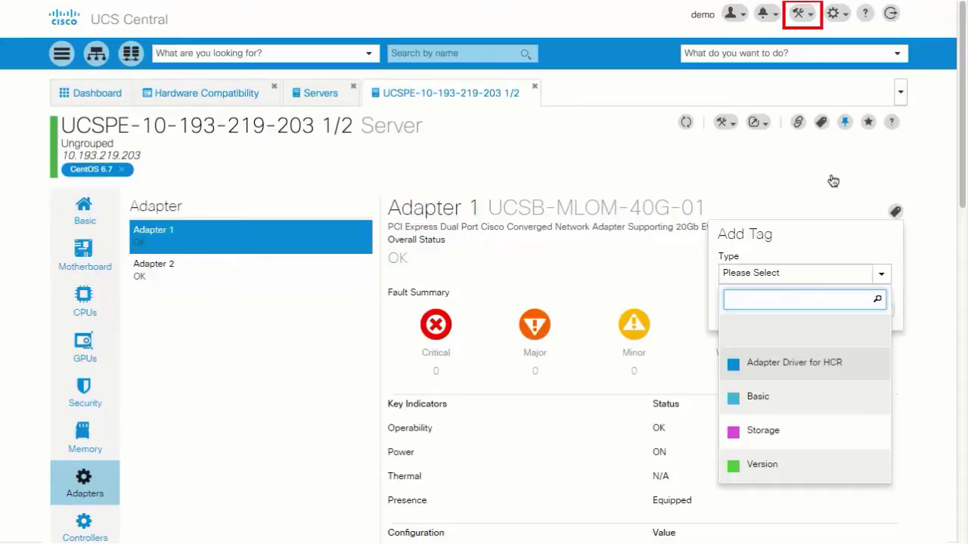
Step: Start a new hardware compatibility report and name it new-3.1.1
{"action": "left_click", "coordinate": [801, 15]}
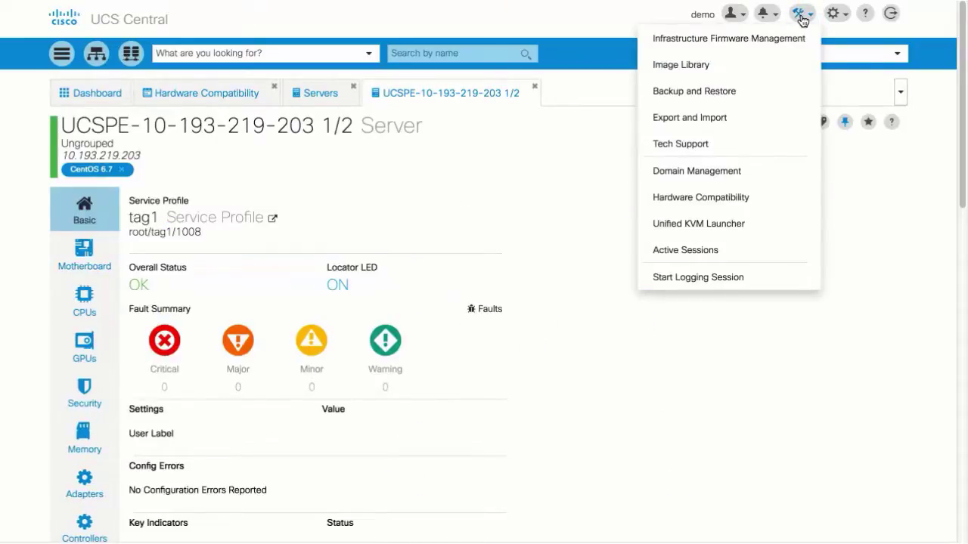
{"action": "left_click", "coordinate": [759, 199]}
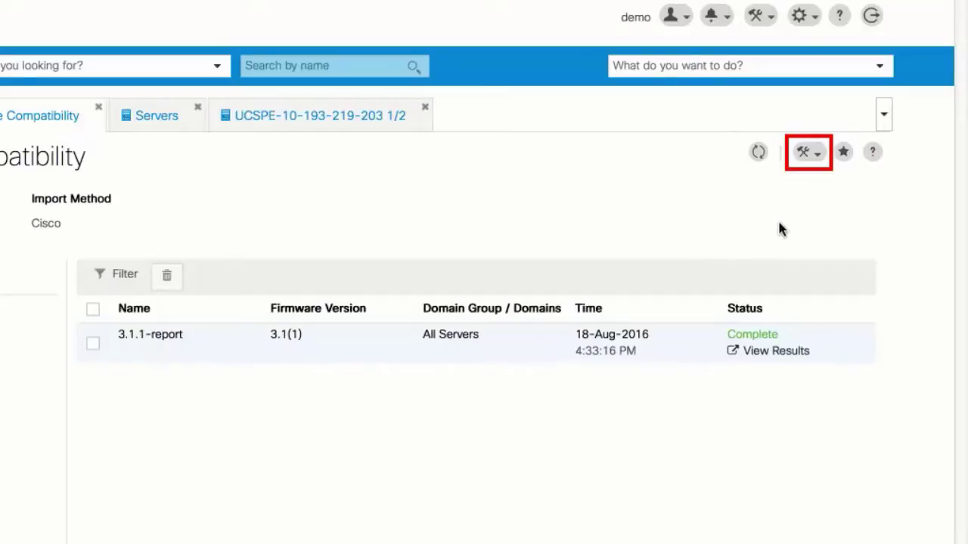
{"action": "left_click", "coordinate": [807, 154]}
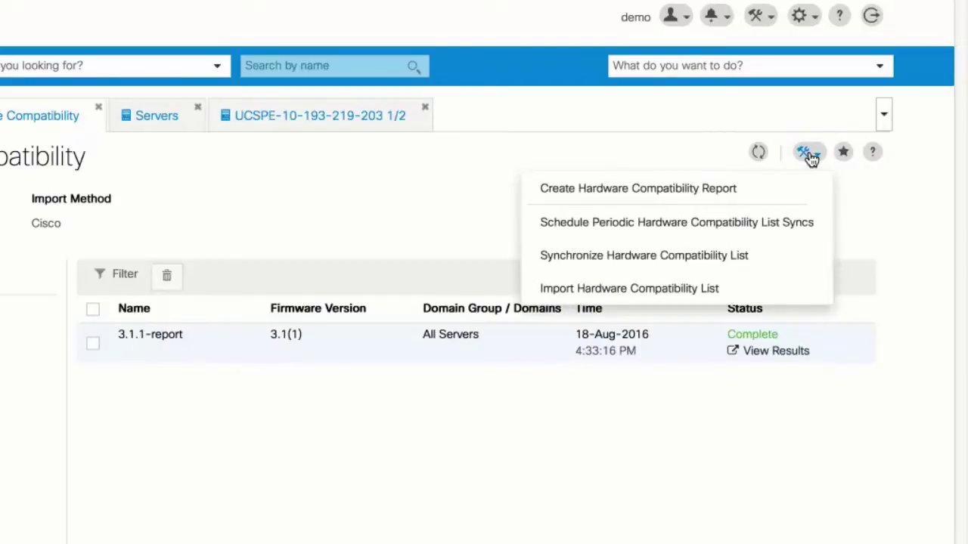
{"action": "left_click", "coordinate": [756, 191]}
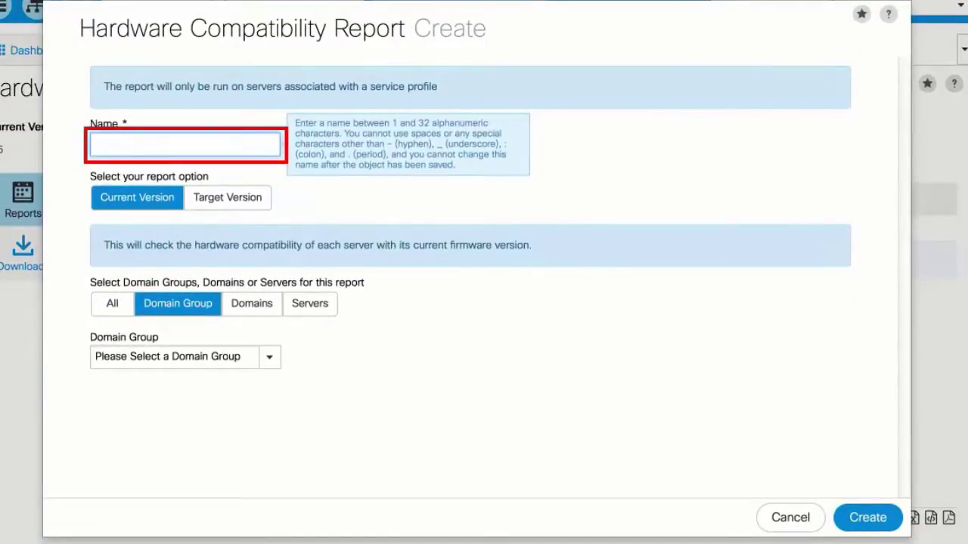
{"action": "type", "text": "new-3.1.1"}
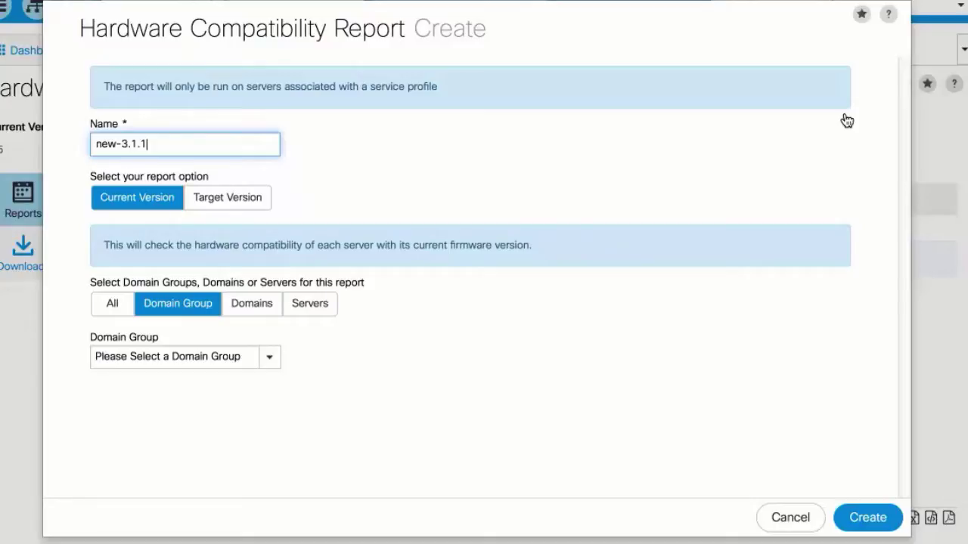
Step: Set the report option to Target Version with firmware version 3.1(1)
{"action": "left_click", "coordinate": [228, 200]}
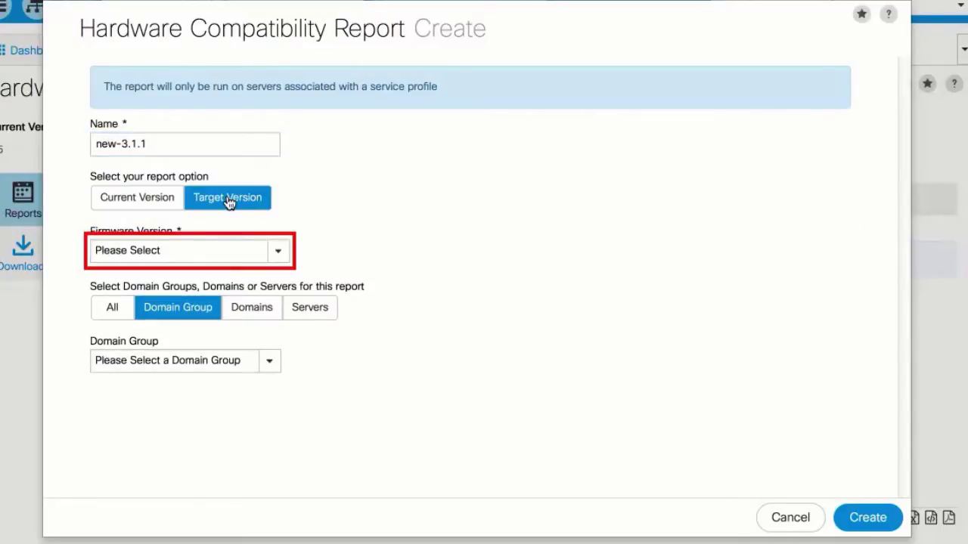
{"action": "left_click", "coordinate": [281, 257]}
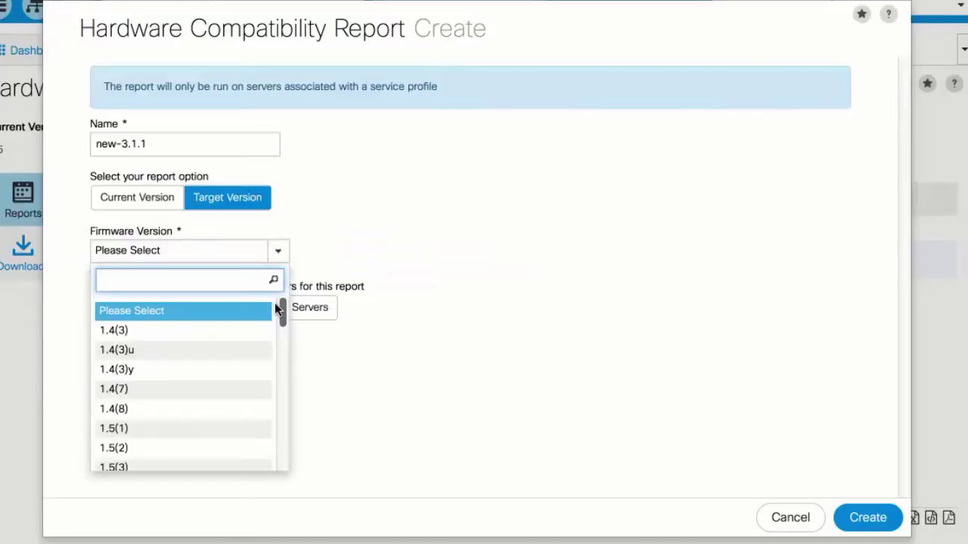
{"action": "left_click_drag", "start_coordinate": [280, 303], "coordinate": [263, 528]}
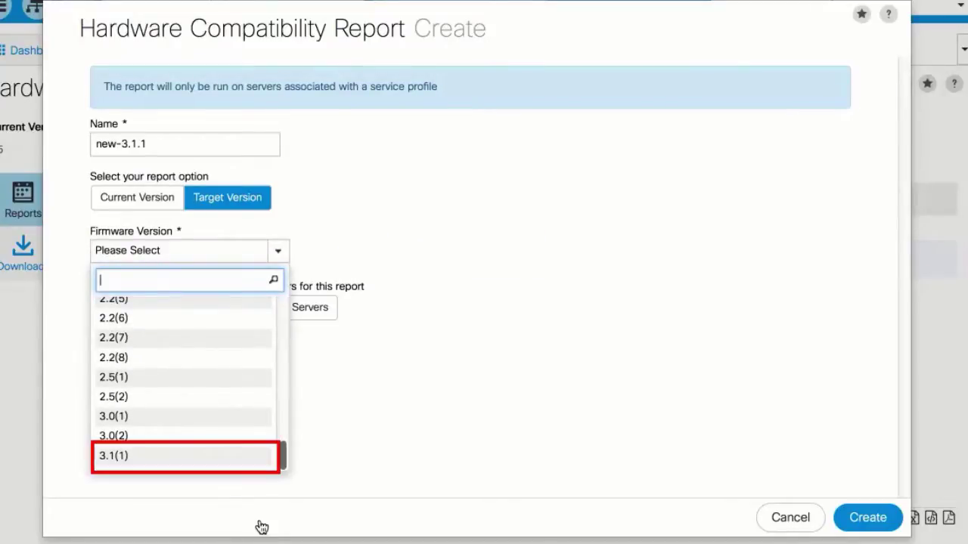
{"action": "left_click", "coordinate": [160, 459]}
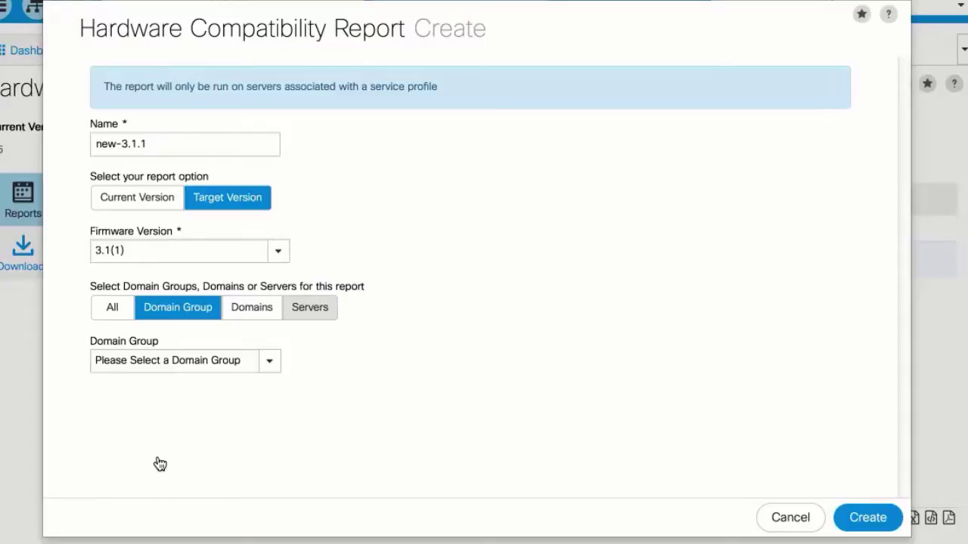
Step: Create the report for all domain groups, domains and servers, and open the results of new-3.1.1
{"action": "left_click", "coordinate": [113, 311]}
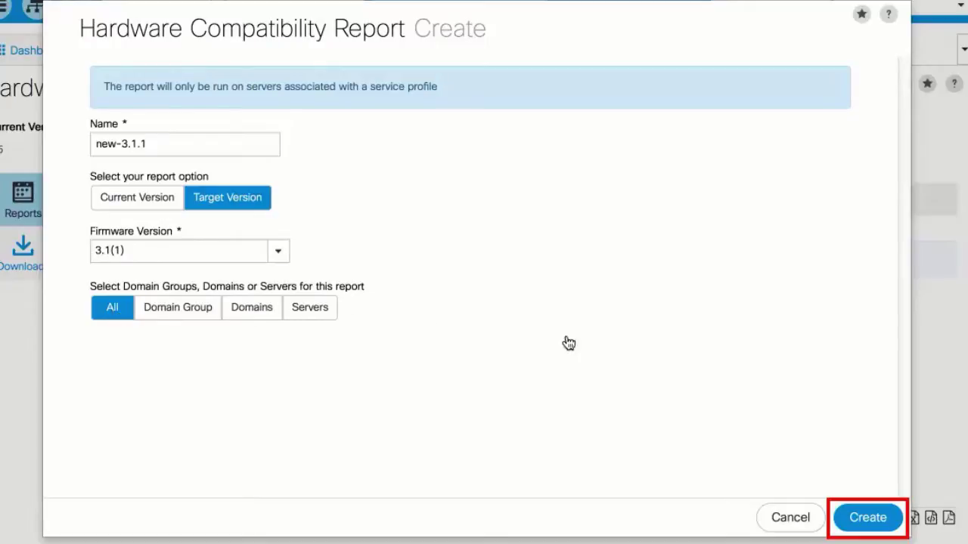
{"action": "left_click", "coordinate": [870, 520]}
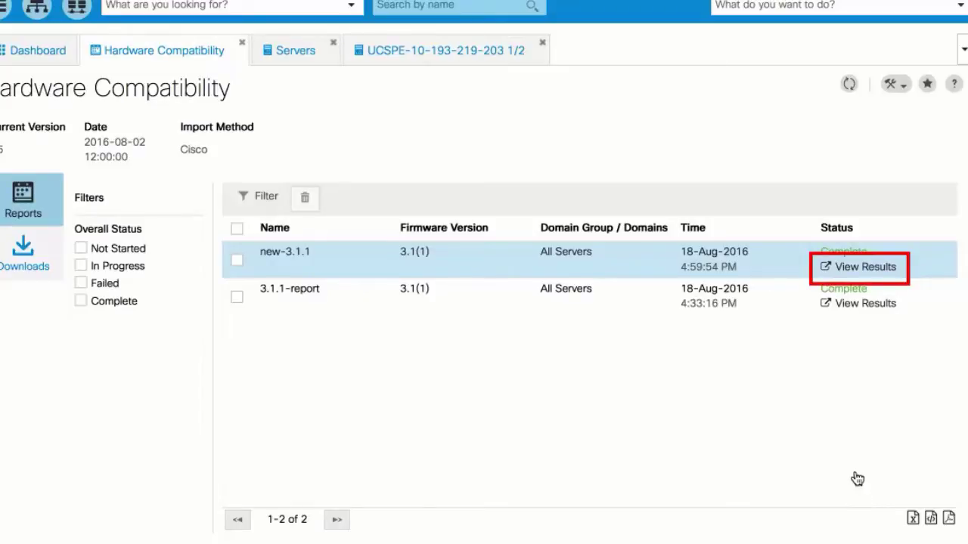
{"action": "left_click", "coordinate": [845, 267]}
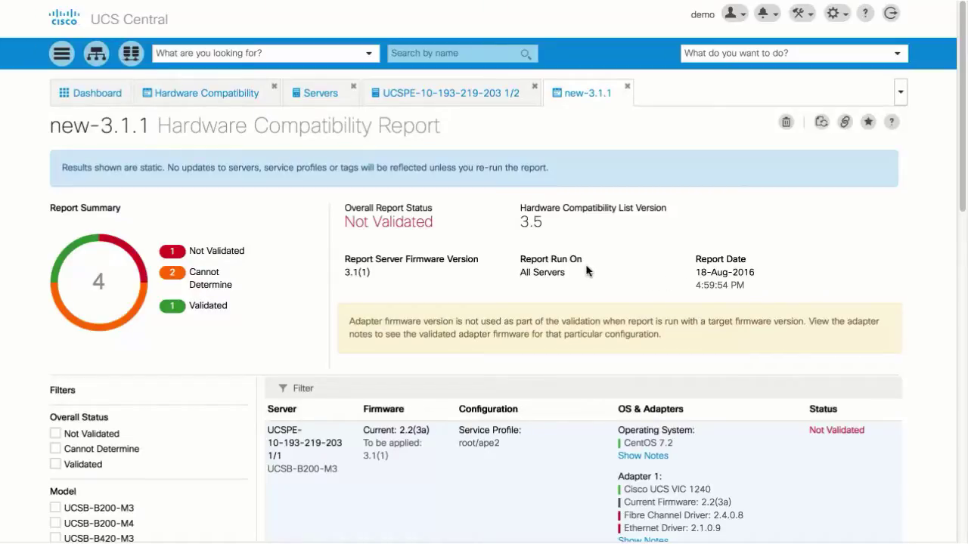
Step: View the compatible drivers for Adapter 1 of server 1/1 in the new-3.1.1 report, and close the list
{"action": "scroll", "coordinate": [587, 271], "scroll_direction": "down", "scroll_amount": 2}
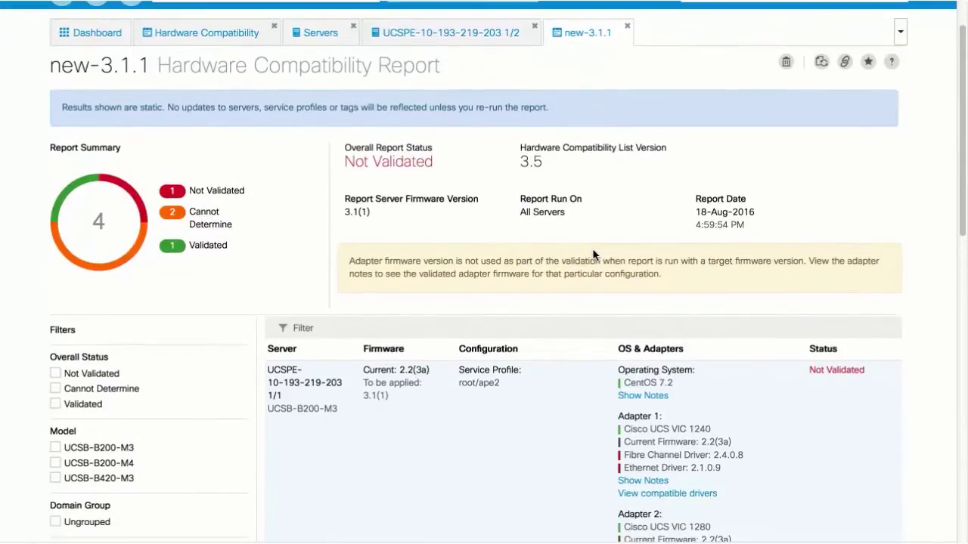
{"action": "scroll", "coordinate": [593, 254], "scroll_direction": "down", "scroll_amount": 5}
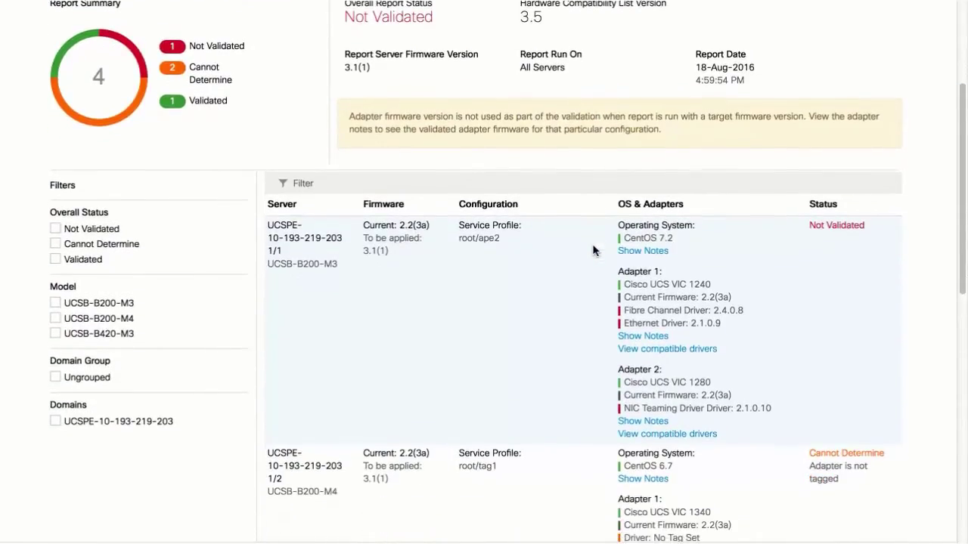
{"action": "scroll", "coordinate": [592, 249], "scroll_direction": "down", "scroll_amount": 1}
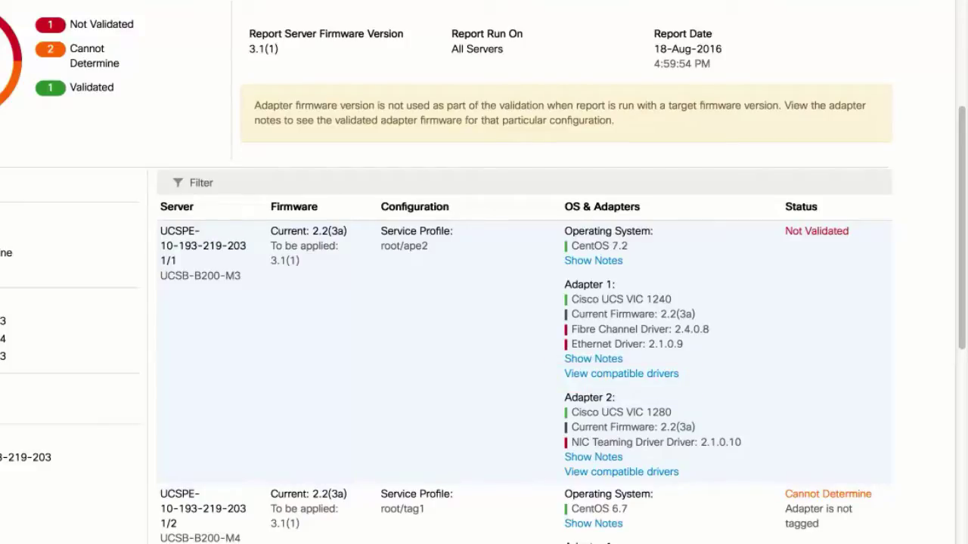
{"action": "left_click", "coordinate": [618, 374]}
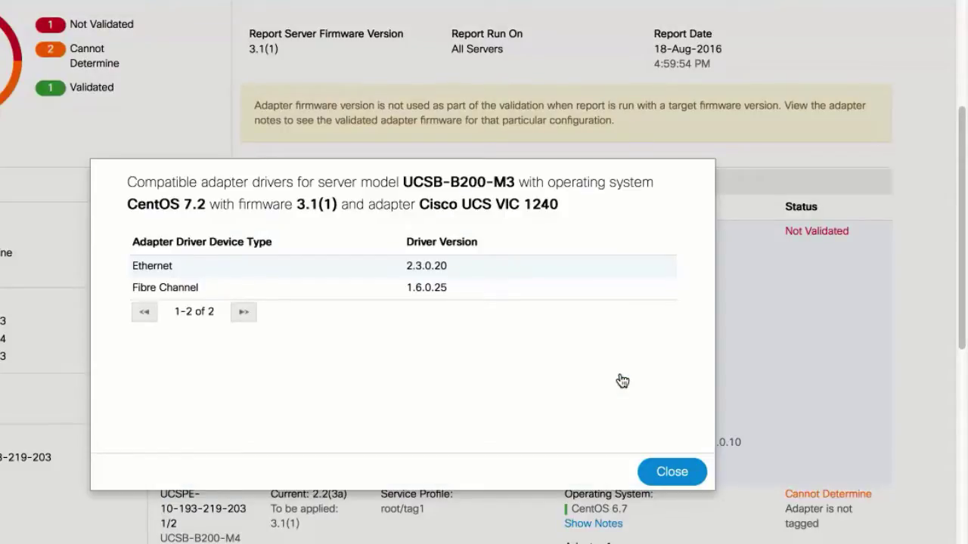
{"action": "left_click", "coordinate": [672, 472]}
Step: Add an Adapter Driver for HCR tag to Adapter 1 of server 1/2 with vendor Cisco, device type Ethernet and version 3.0.0.22
{"action": "scroll", "coordinate": [719, 408], "scroll_direction": "down", "scroll_amount": 3}
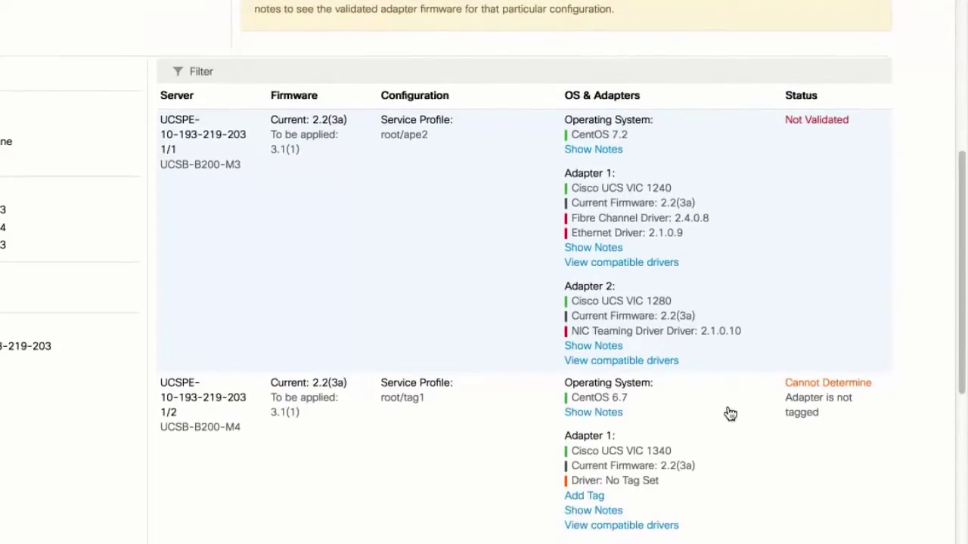
{"action": "scroll", "coordinate": [724, 413], "scroll_direction": "down", "scroll_amount": 3}
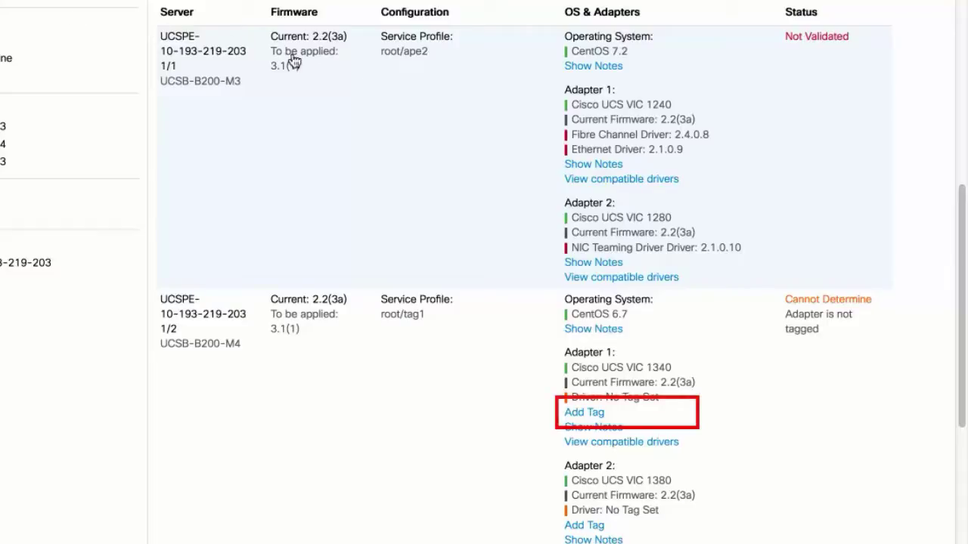
{"action": "left_click", "coordinate": [591, 415]}
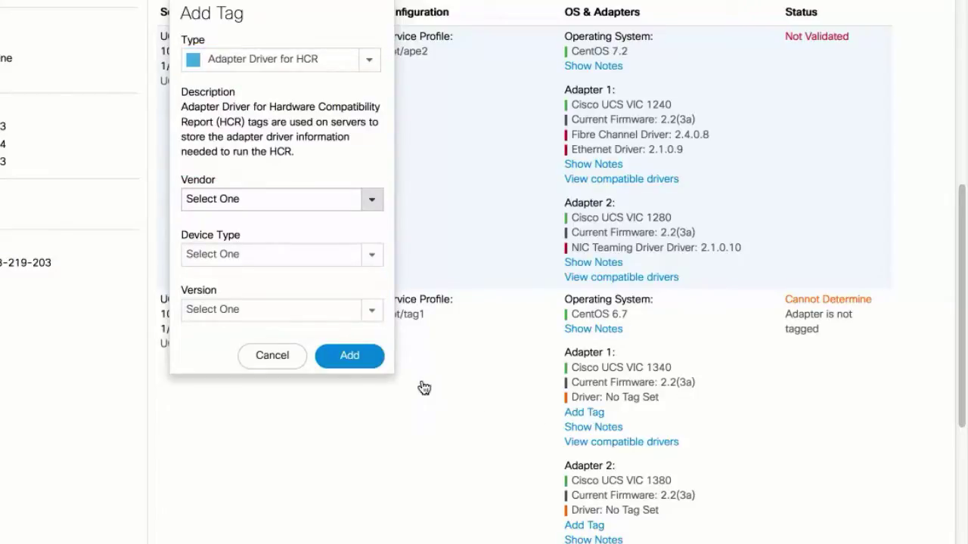
{"action": "left_click", "coordinate": [313, 201]}
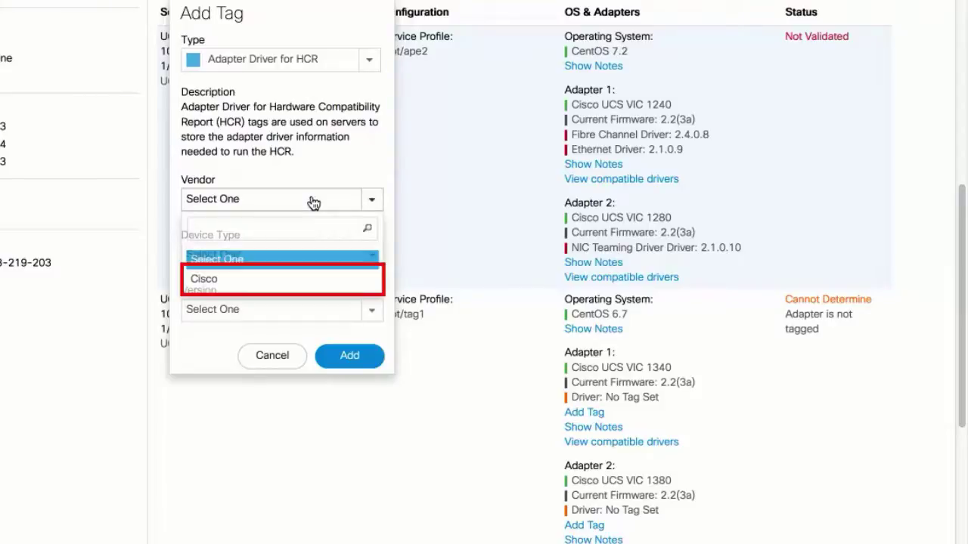
{"action": "left_click", "coordinate": [267, 281]}
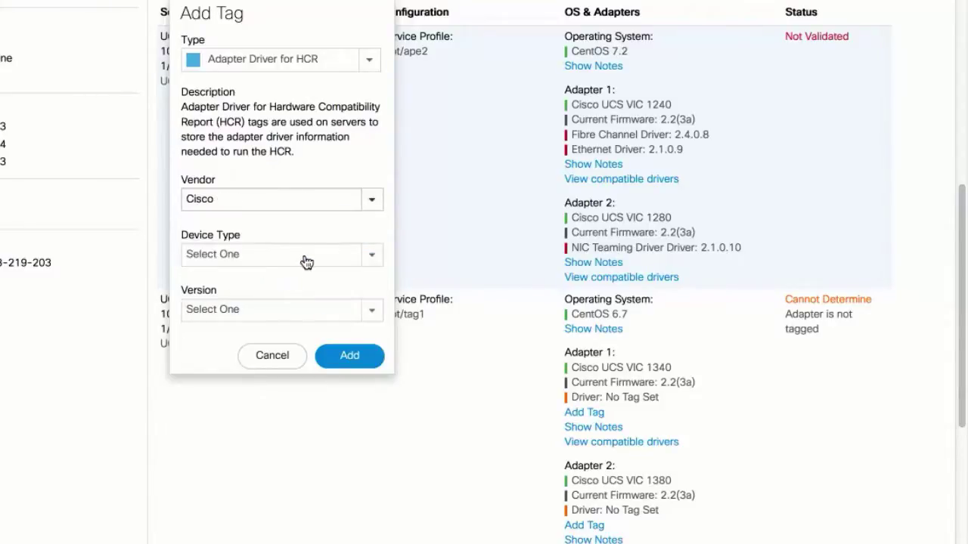
{"action": "left_click", "coordinate": [305, 260]}
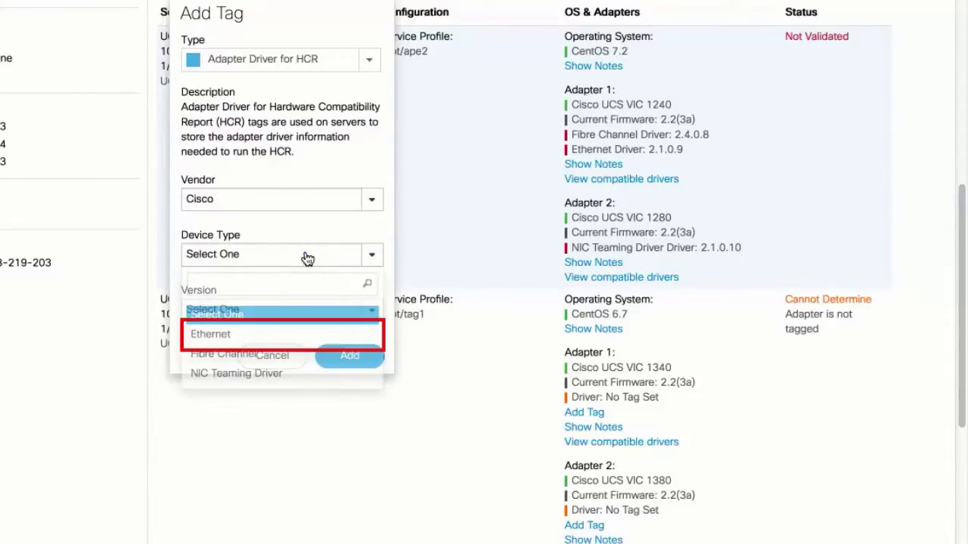
{"action": "left_click", "coordinate": [285, 335]}
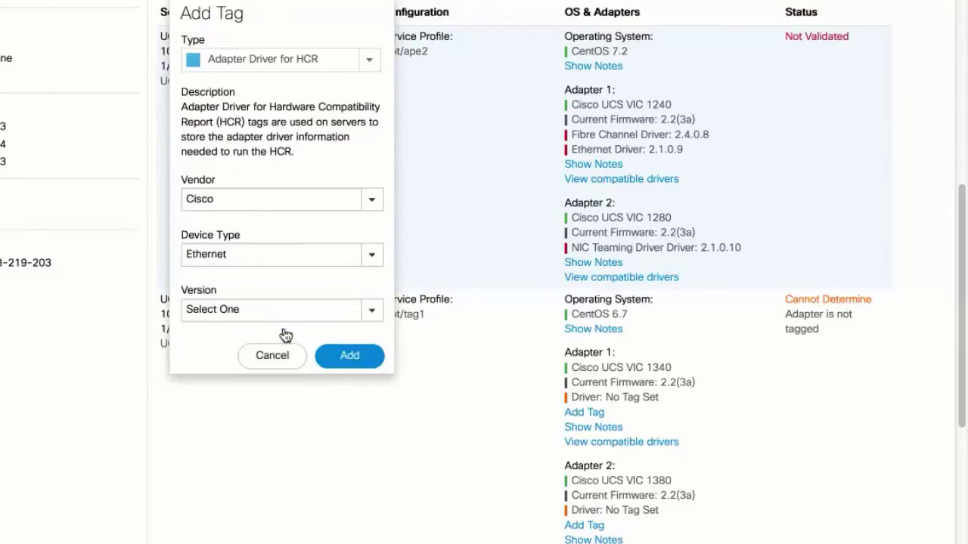
{"action": "left_click", "coordinate": [301, 318]}
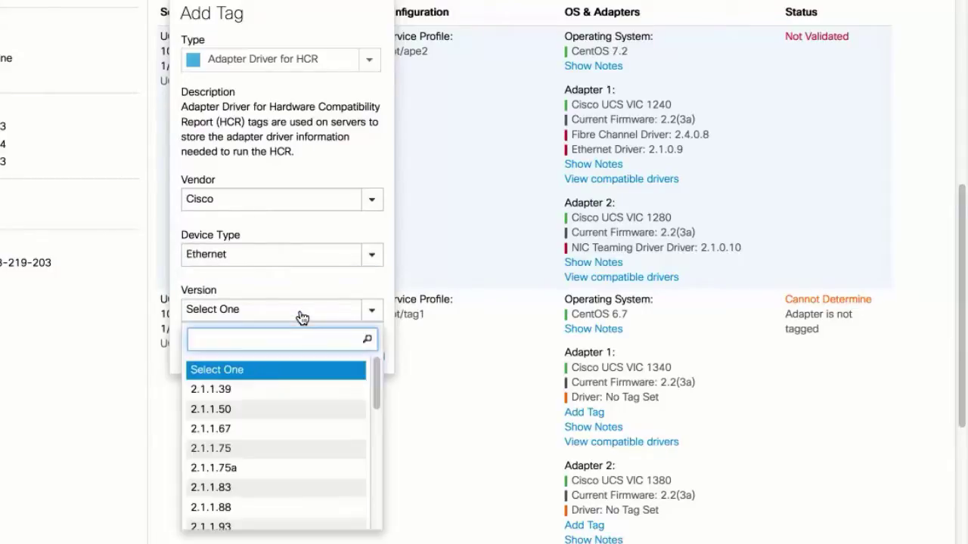
{"action": "scroll", "coordinate": [314, 463], "scroll_direction": "down", "scroll_amount": 10}
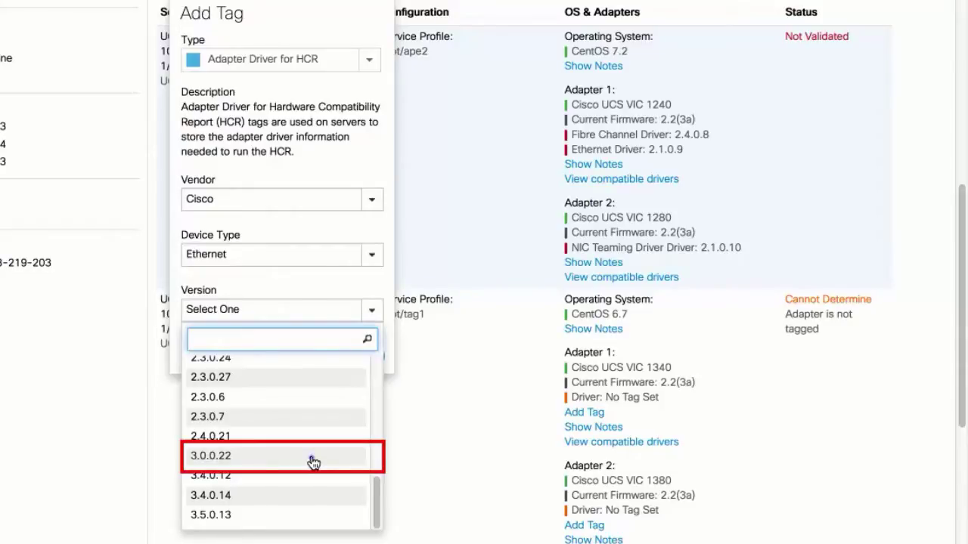
{"action": "left_click", "coordinate": [314, 463]}
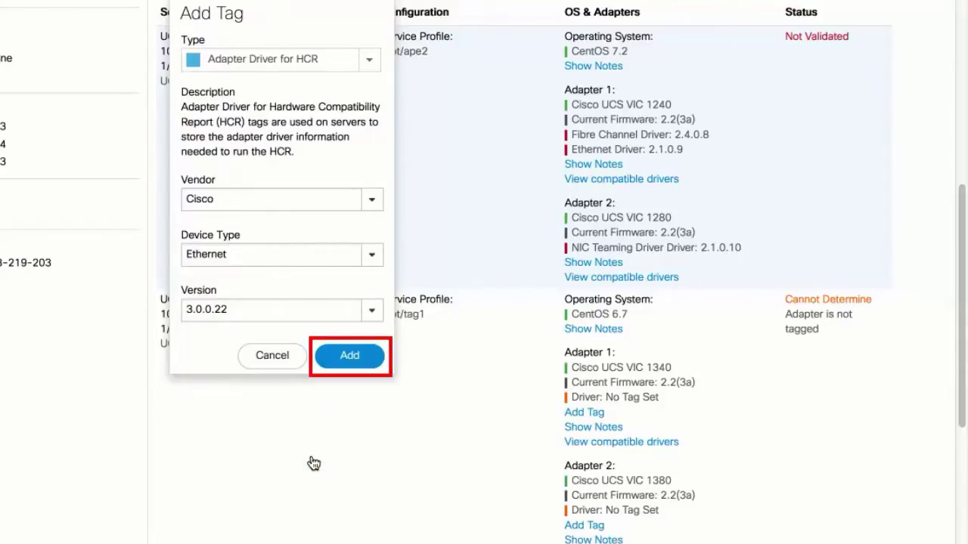
{"action": "left_click", "coordinate": [350, 357]}
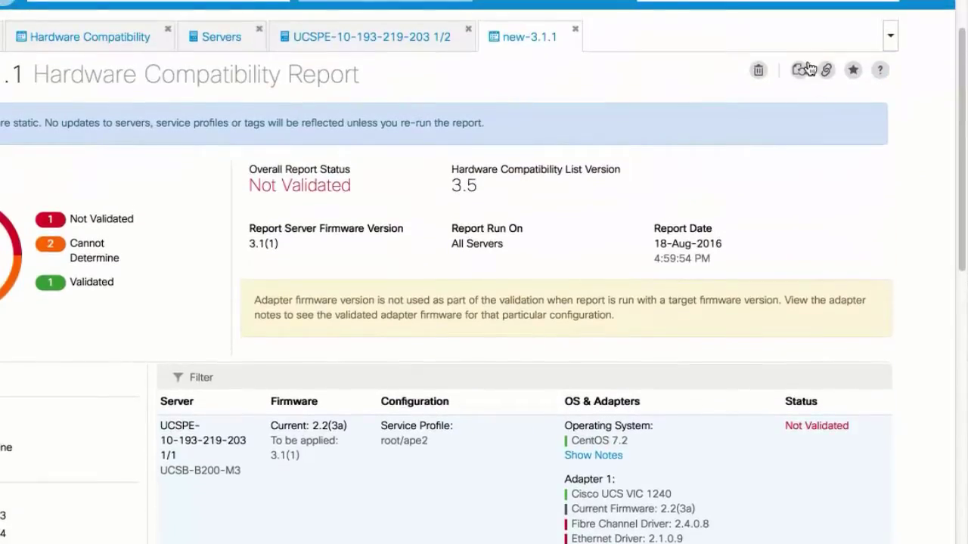
Step: Re-run the new-3.1.1 hardware compatibility report and open its updated results
{"action": "scroll", "coordinate": [803, 146], "scroll_direction": "up", "scroll_amount": 2}
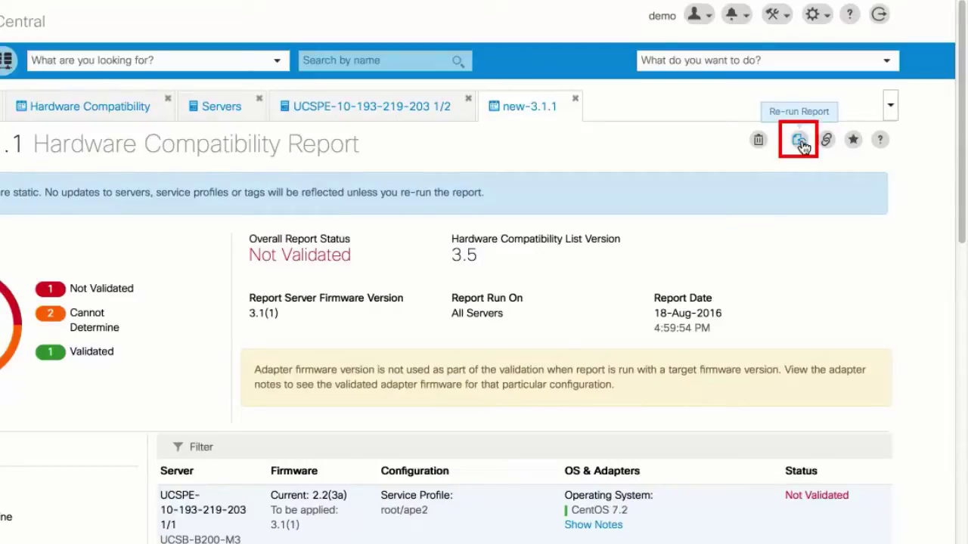
{"action": "left_click", "coordinate": [799, 141]}
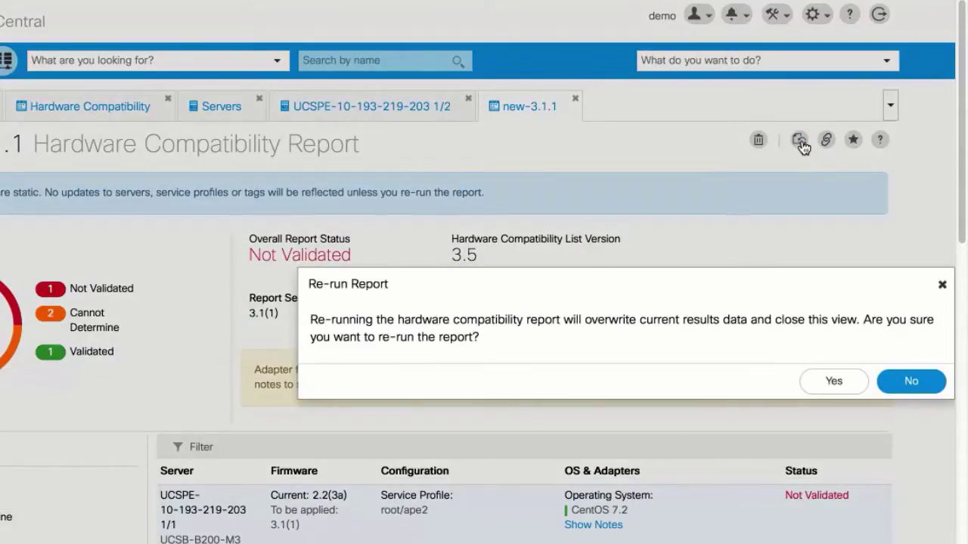
{"action": "left_click", "coordinate": [835, 384]}
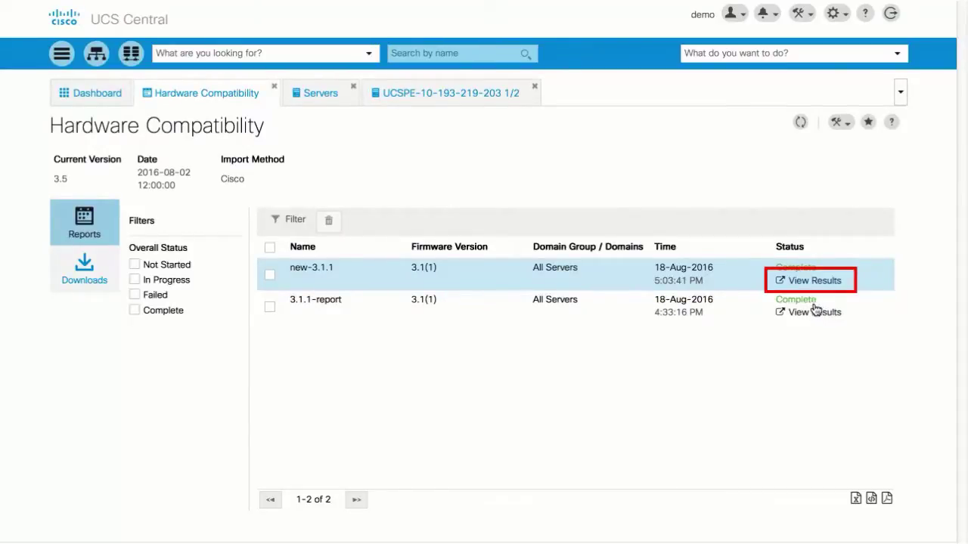
{"action": "left_click", "coordinate": [813, 281]}
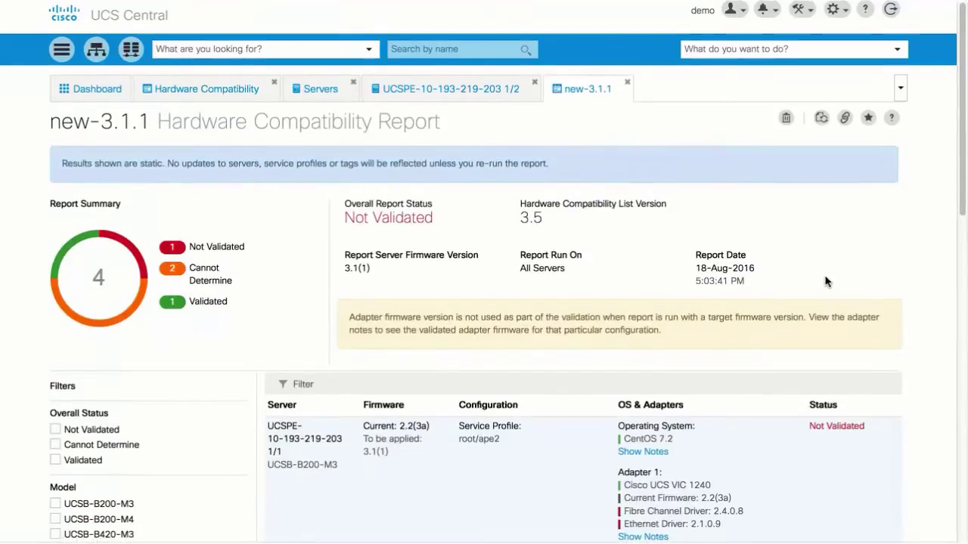
Step: Read the notes for Adapter 1 of the UCSB-B420-M3 server 1/5 in the report, and close them
{"action": "scroll", "coordinate": [824, 279], "scroll_direction": "down", "scroll_amount": 5}
{"action": "scroll", "coordinate": [826, 281], "scroll_direction": "down", "scroll_amount": 10}
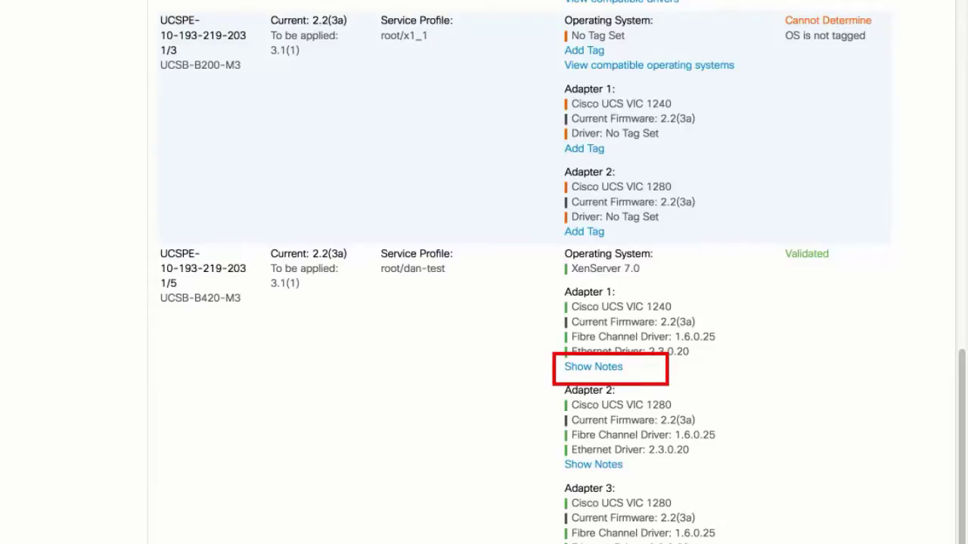
{"action": "left_click", "coordinate": [591, 368]}
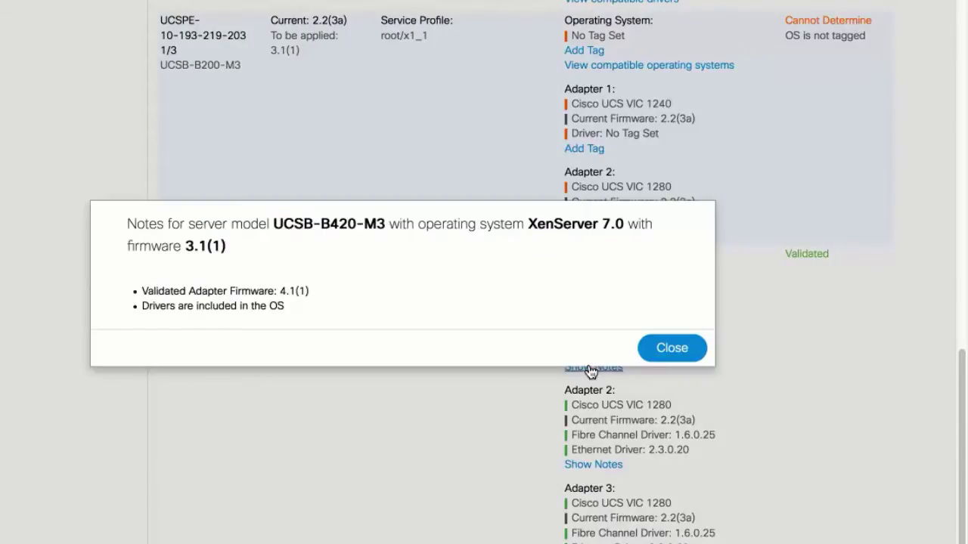
{"action": "left_click", "coordinate": [672, 350]}
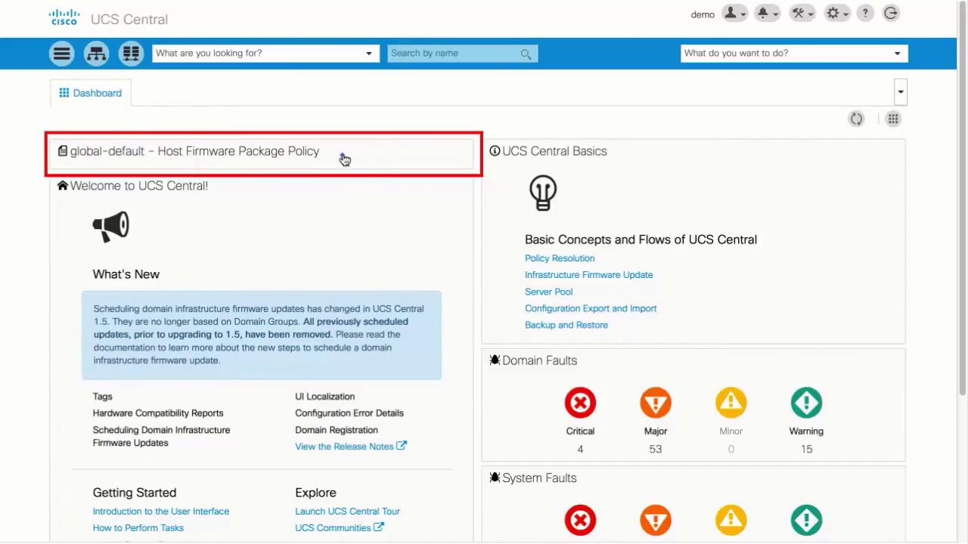
Step: Open the global-default Host Firmware Package Policy for editing from the dashboard and set its blade version to 3.1(1h)B
{"action": "mouse_move", "coordinate": [344, 158]}
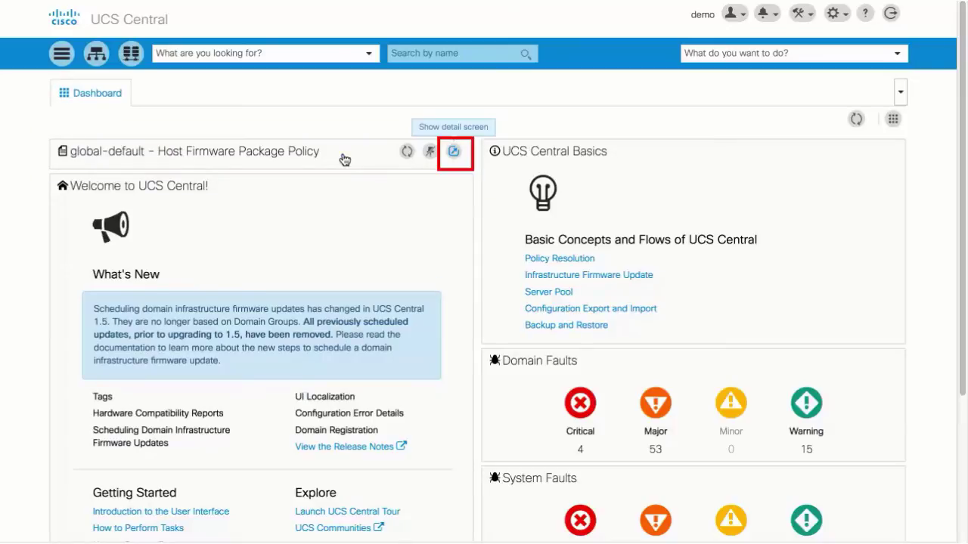
{"action": "left_click", "coordinate": [454, 154]}
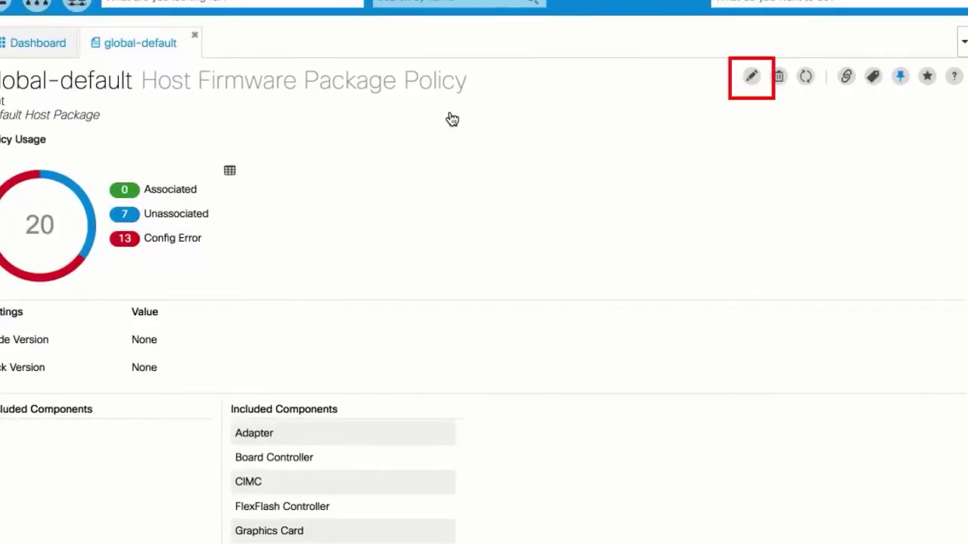
{"action": "left_click", "coordinate": [752, 76]}
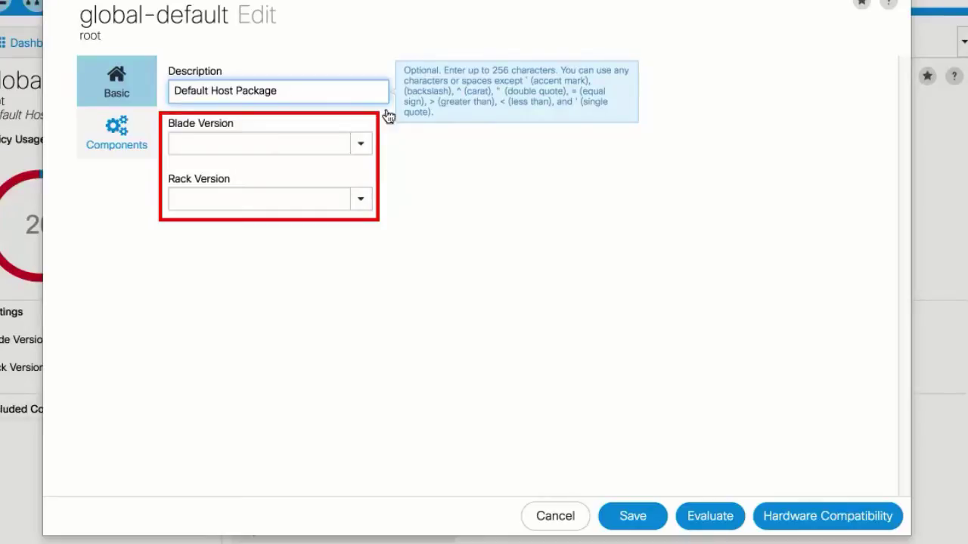
{"action": "left_click", "coordinate": [360, 145]}
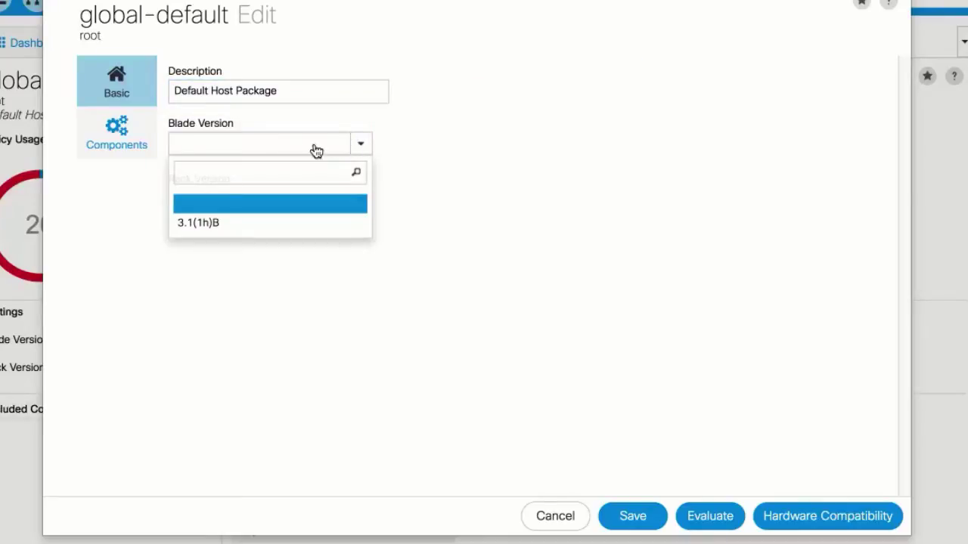
{"action": "left_click", "coordinate": [255, 226]}
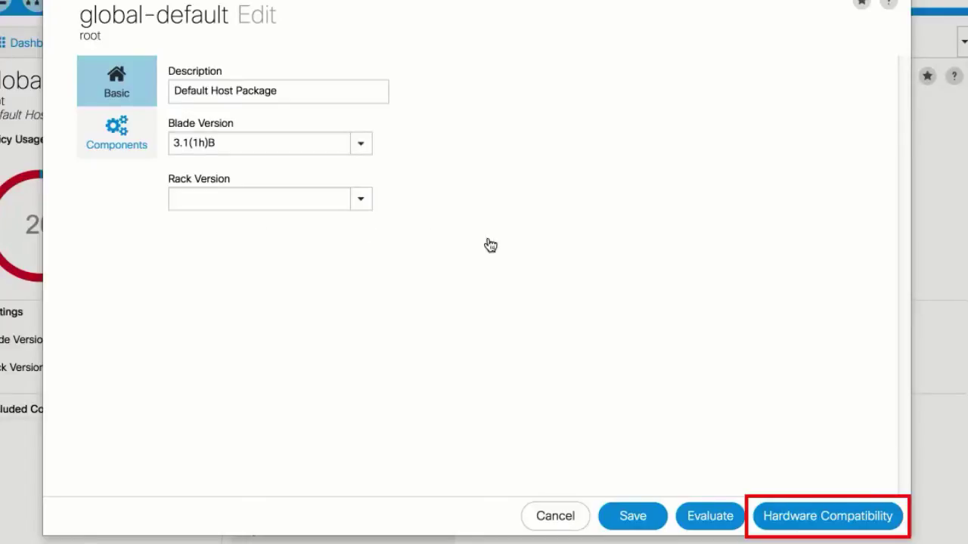
Step: View the hardware compatibility report for the edited global-default policy, and cancel the edit without saving
{"action": "left_click", "coordinate": [827, 518]}
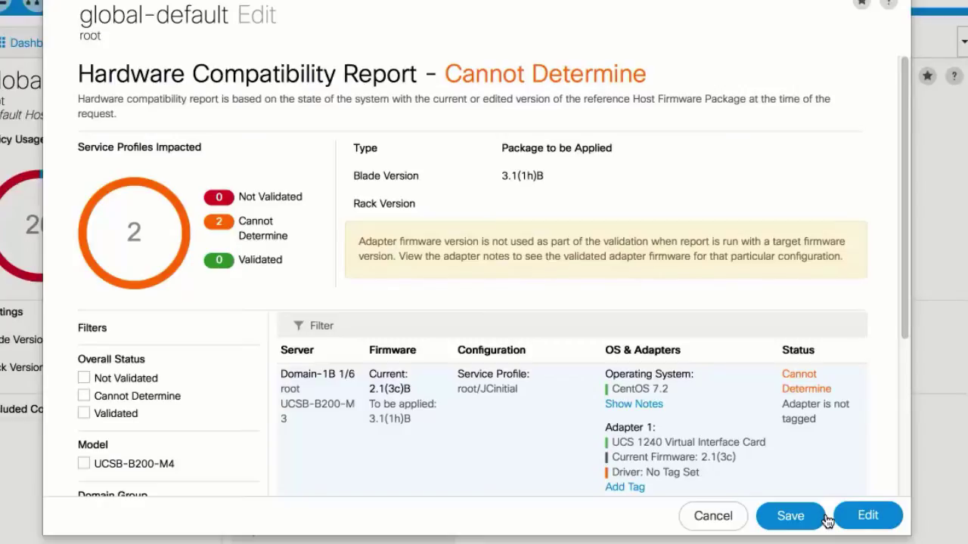
{"action": "left_click", "coordinate": [709, 517]}
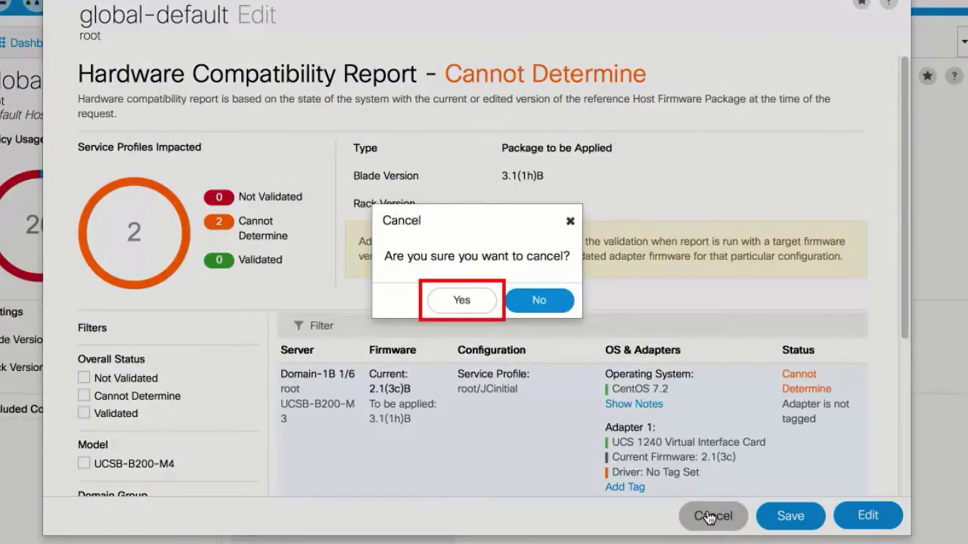
{"action": "left_click", "coordinate": [458, 302]}
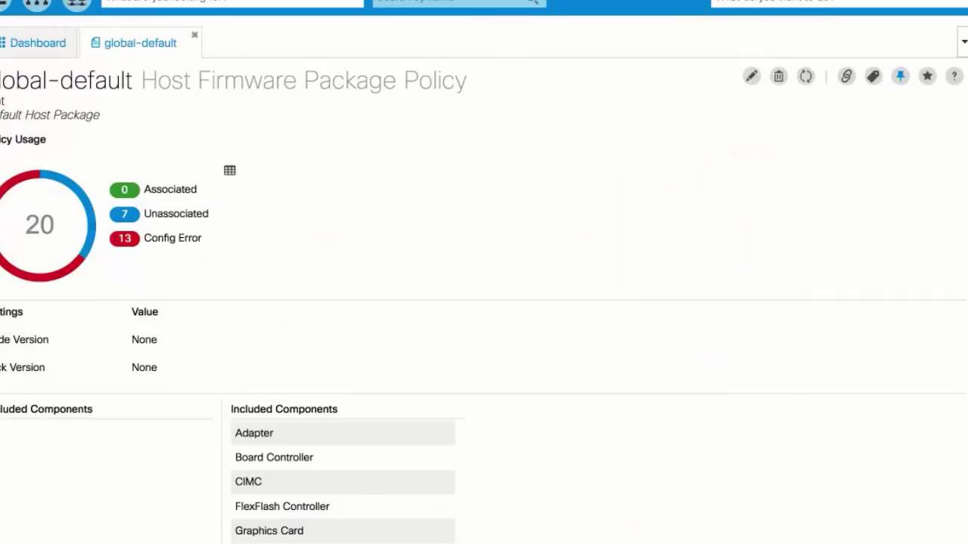